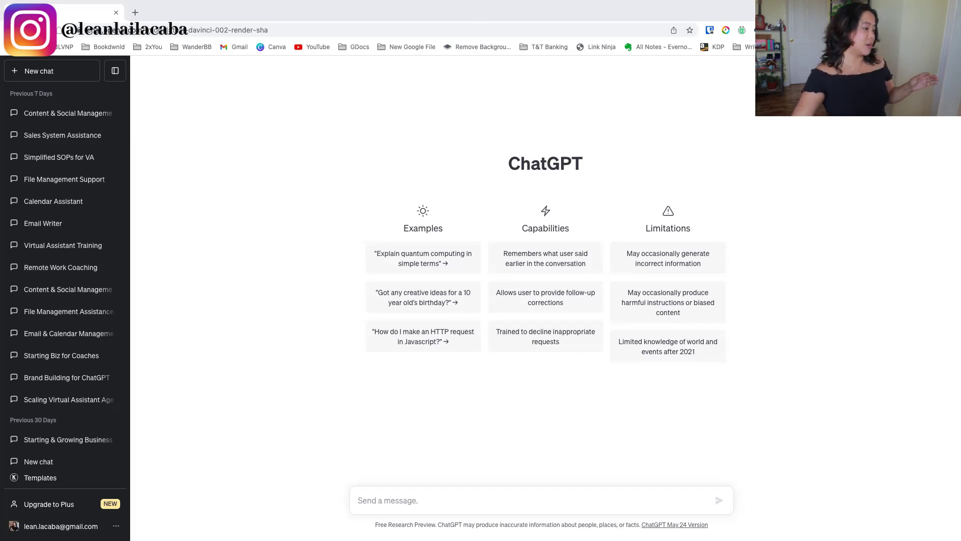
Step: In a new chat, send the agency-owner intro asking ChatGPT to be her second brain, then paste her bio
scroll(67, 237, down, 6)
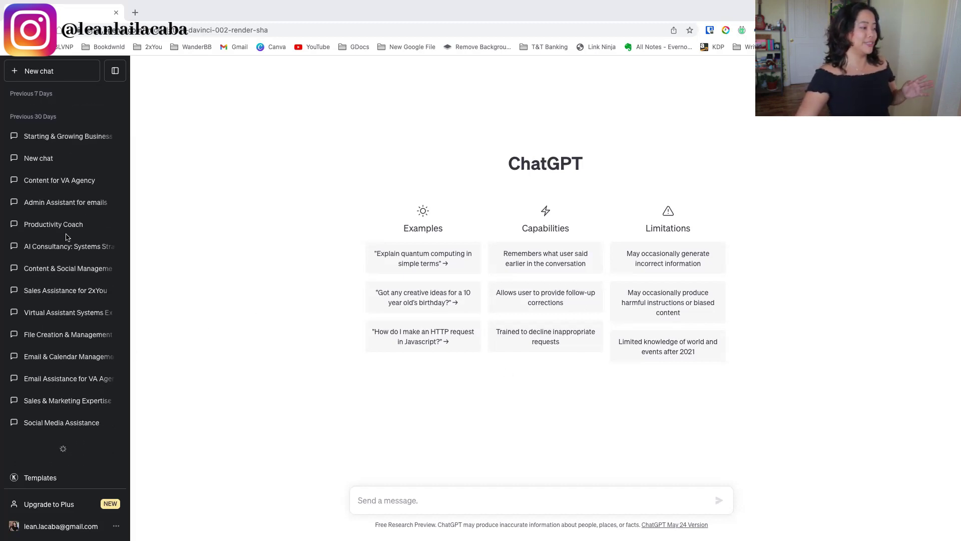
scroll(68, 238, down, 7)
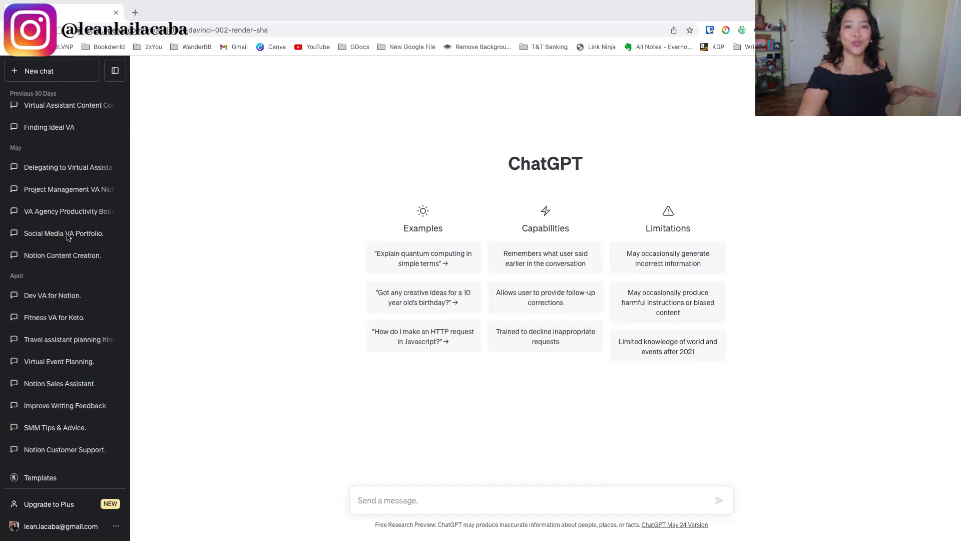
scroll(67, 237, down, 5)
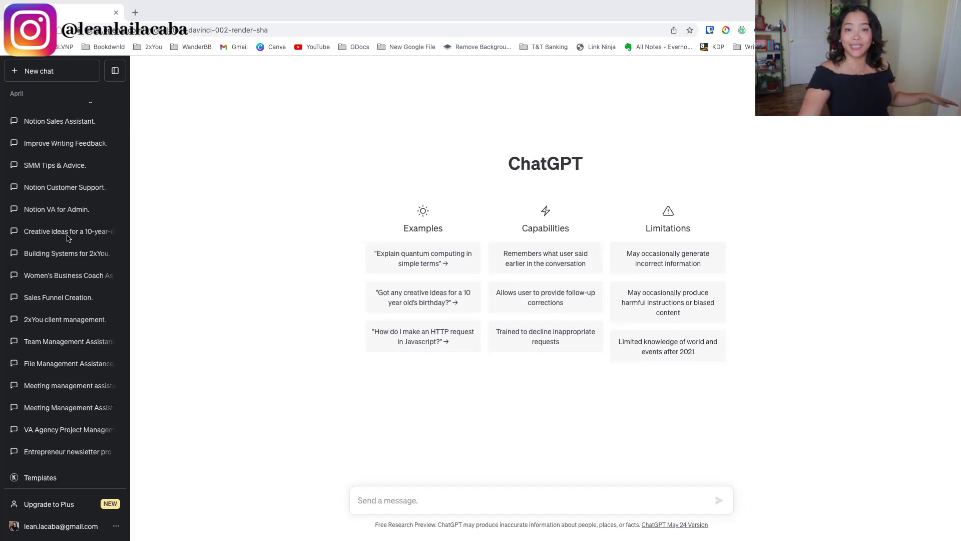
scroll(65, 230, up, 10)
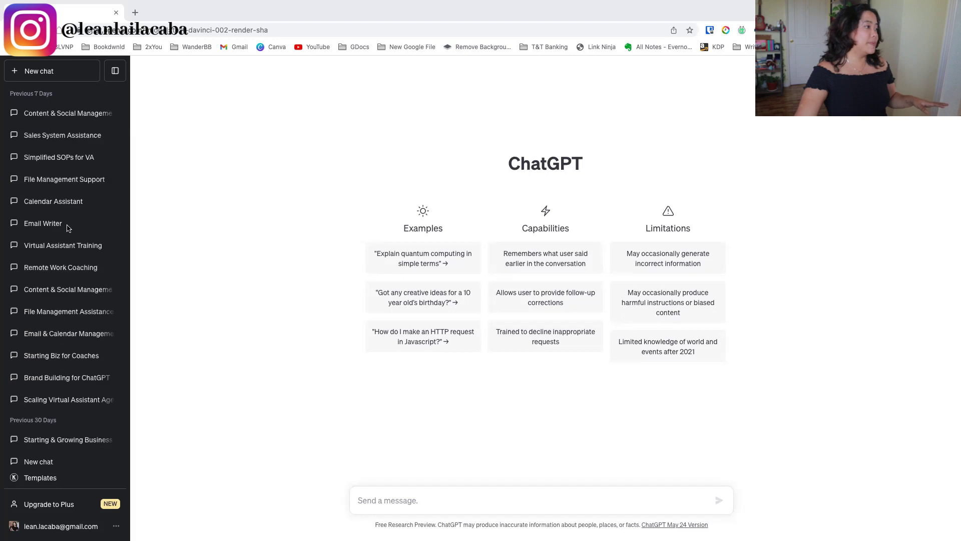
click(30, 75)
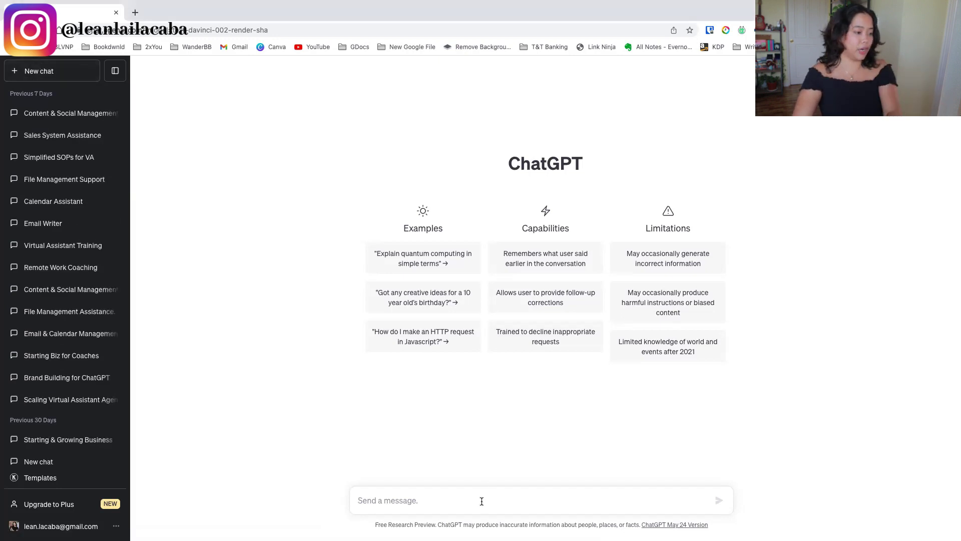
text(I am Le-an, I own and run a virtual assistant agency in the Philippines where we work with solopreneurs to become business owners with a highly-trained AI-enabled Remote Executive Assistants and their custom business operating systems. I am going to train you in becoming my second brain by writing like me and giving me feedback as me. Are you ready? I will be giving you my current bio to start.)
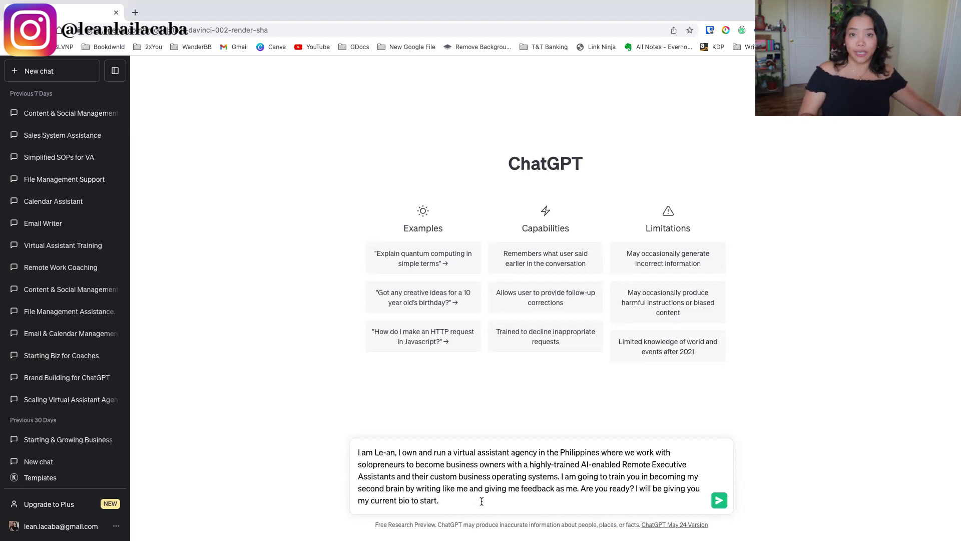
key(Return)
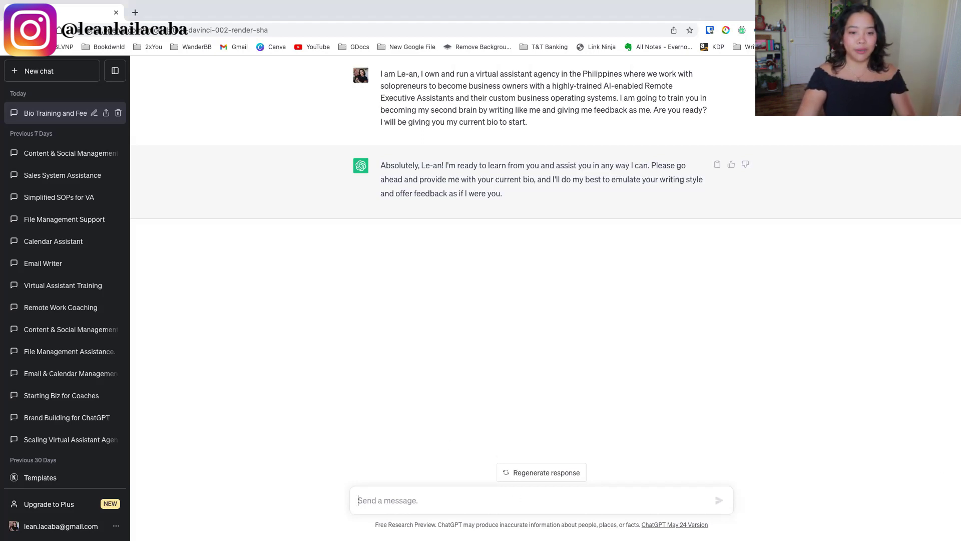
key(ctrl+v)
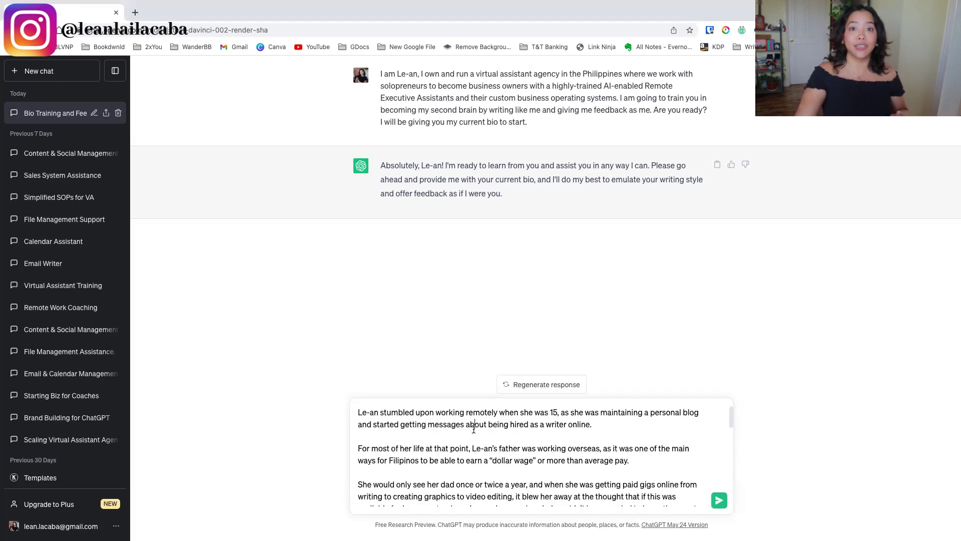
Step: Review and send her full bio ending 'Do you understand my story so far?'
scroll(474, 428, down, 5)
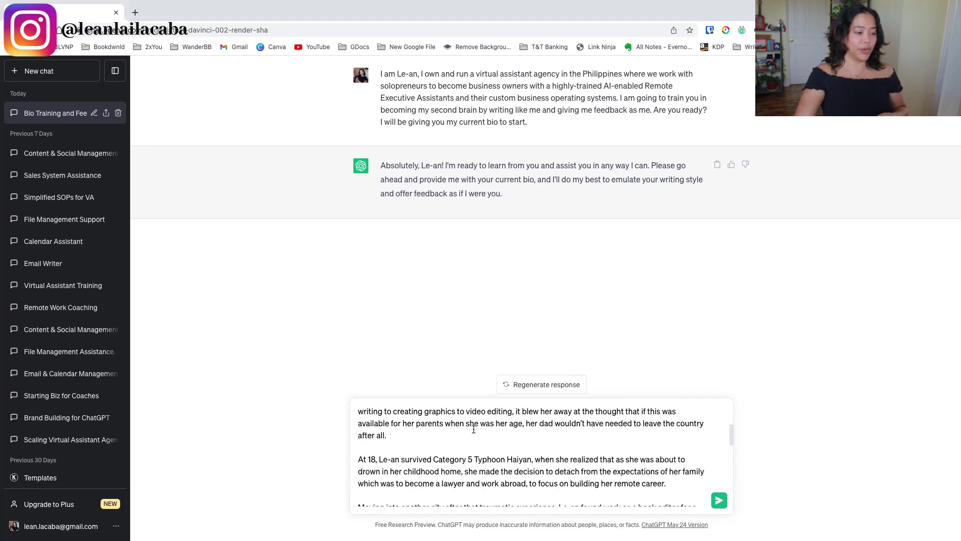
scroll(477, 436, down, 5)
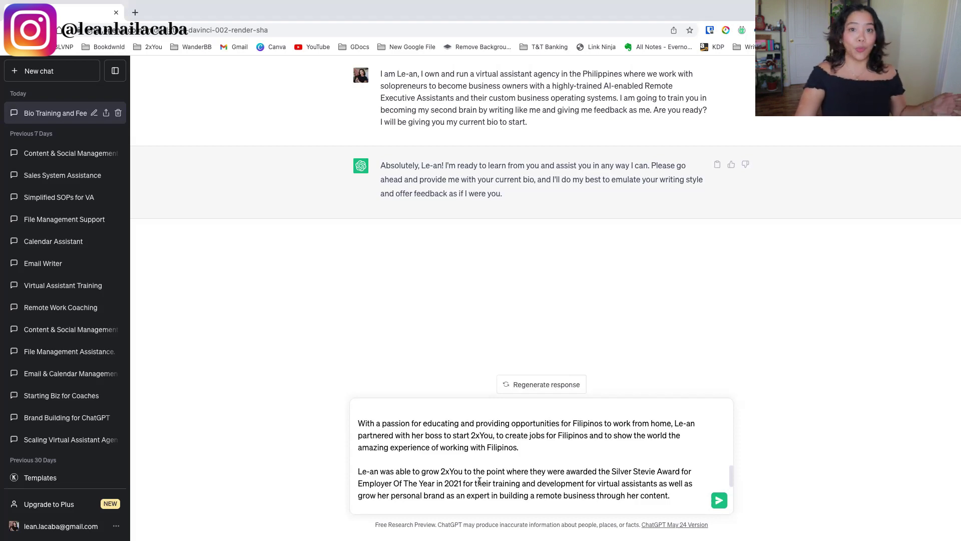
scroll(480, 488, down, 4)
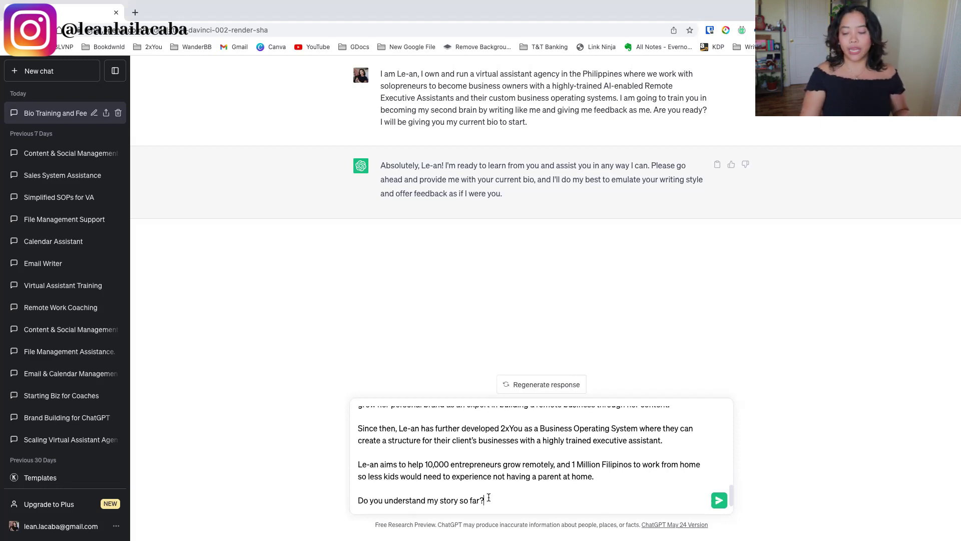
key(Return)
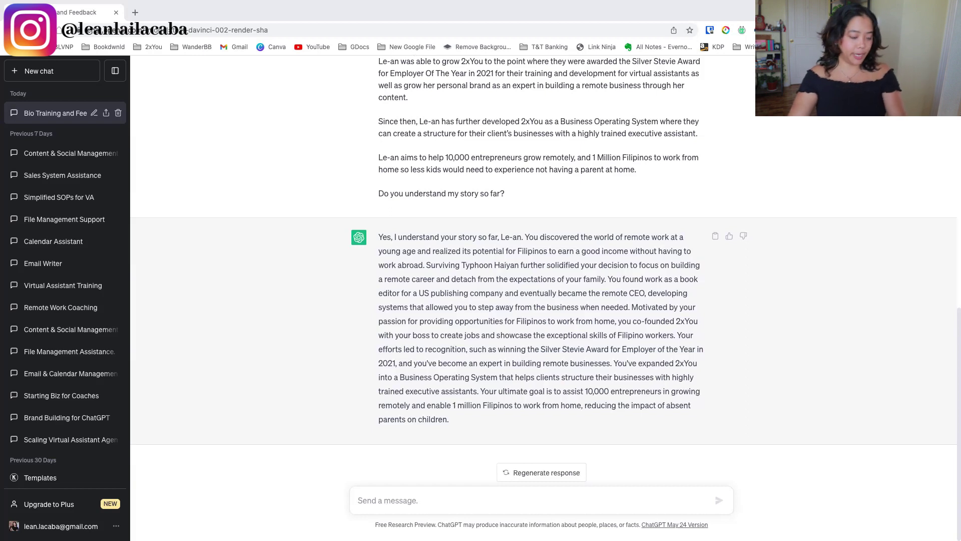
click(491, 500)
Step: Ask ChatGPT which 2-5 questions it has about her
text(What 2-5 questions do you have for me so you can get to know me that wasn't covered in my story?)
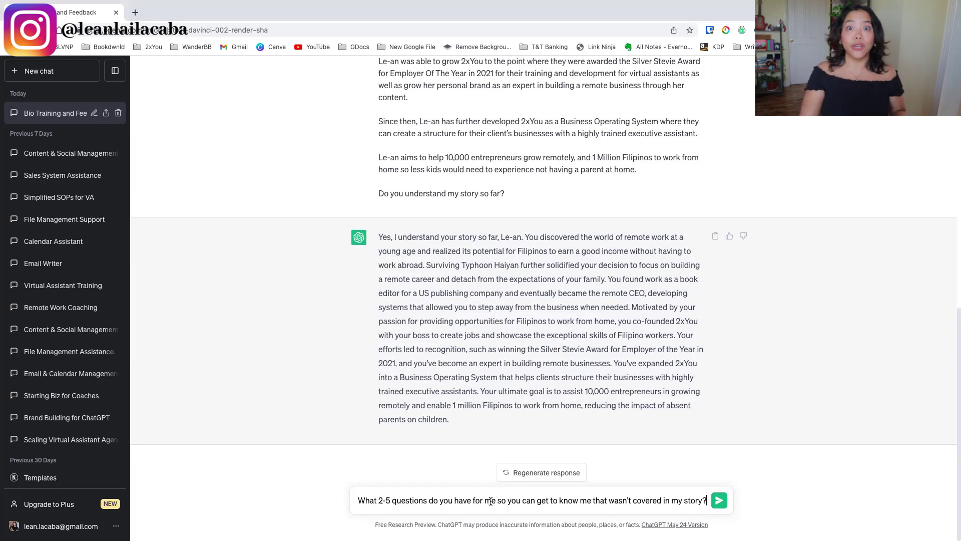
key(Return)
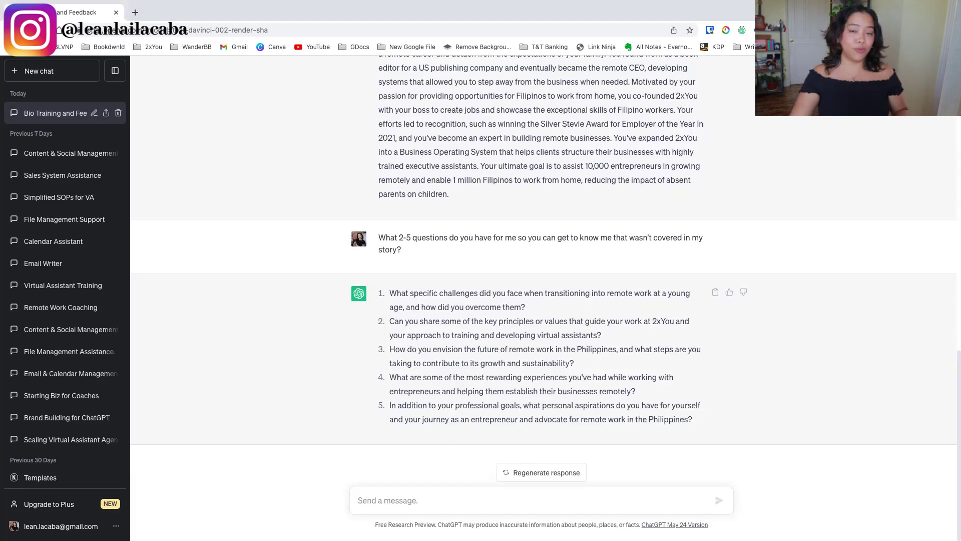
Step: Send her five numbered answers ending 'Does the information above help?'
key(super+v)
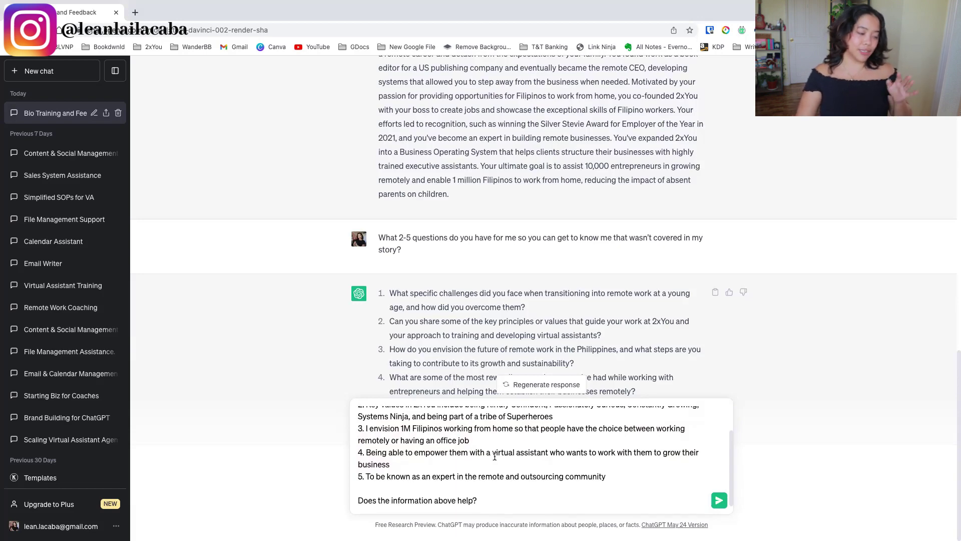
key(Return)
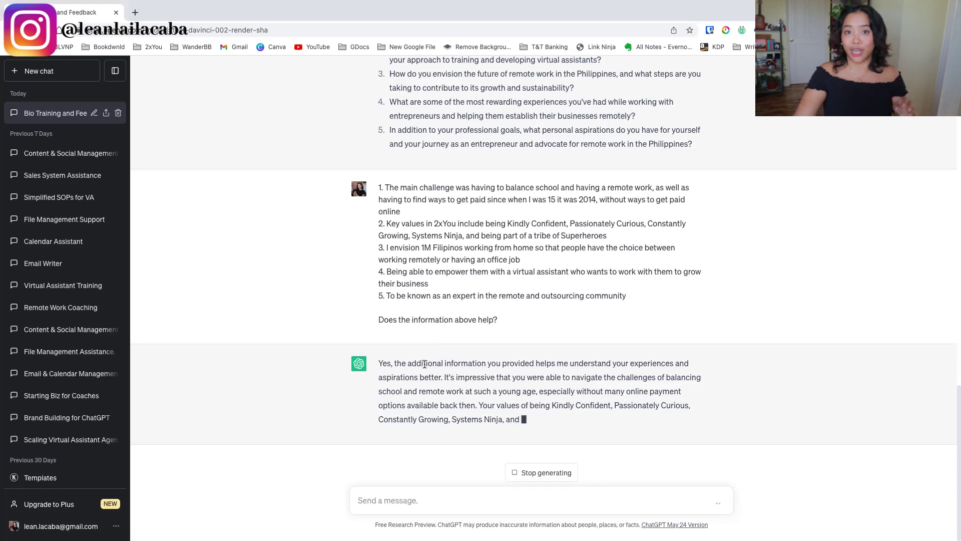
Step: Retitle the chat to her name plus '2nd Brain', reload the page, and reopen the chat
click(94, 114)
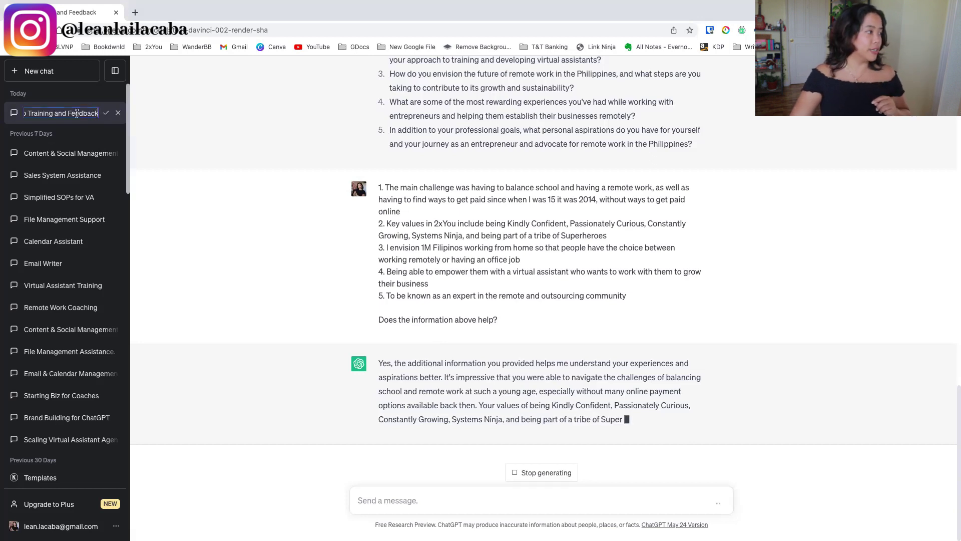
key(ctrl+a)
key(BackSpace)
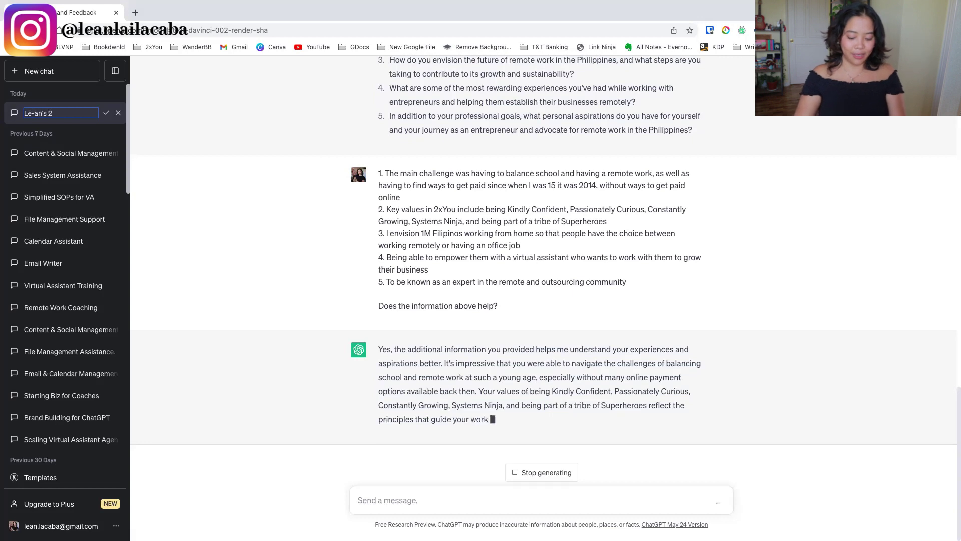
key(Return)
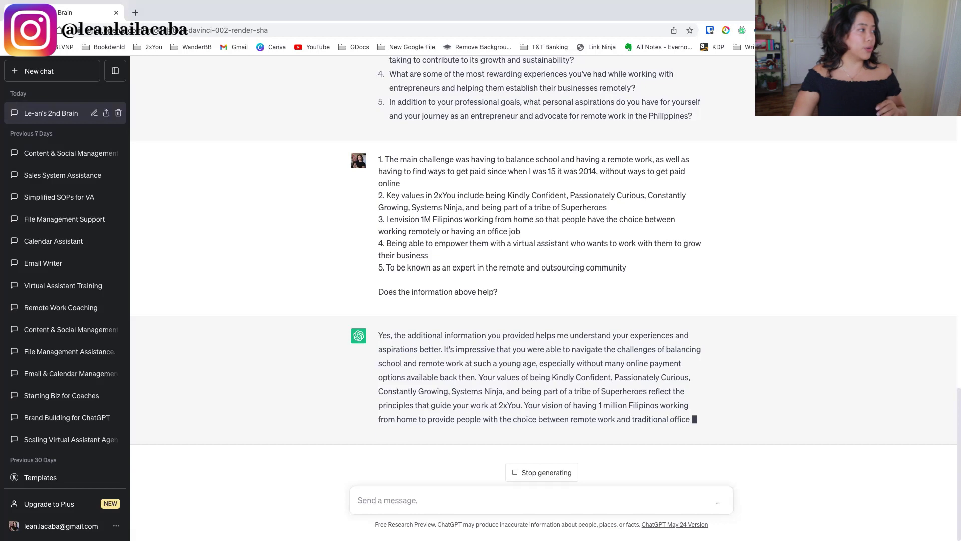
click(44, 30)
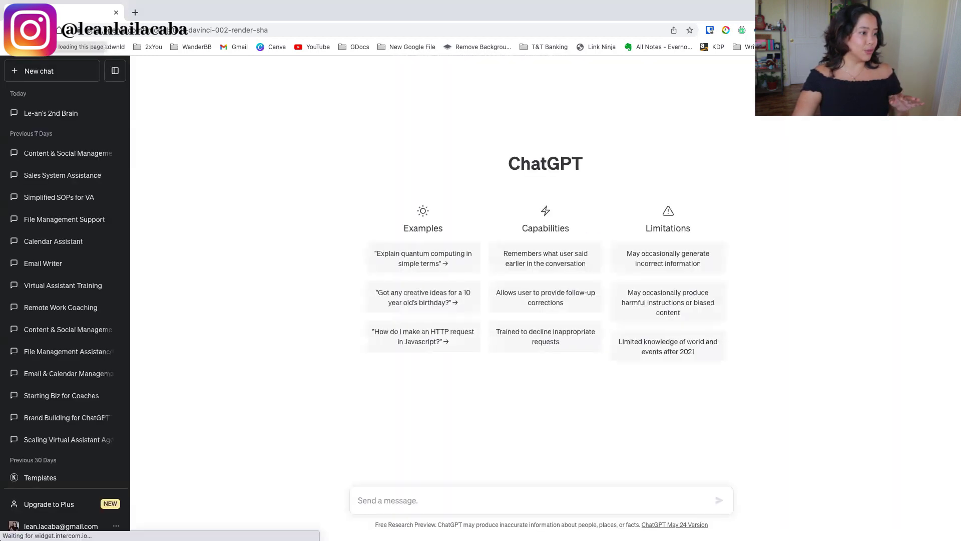
click(54, 114)
Step: Regenerate ChatGPT's reply to her five answers and select the chat's web address
click(222, 25)
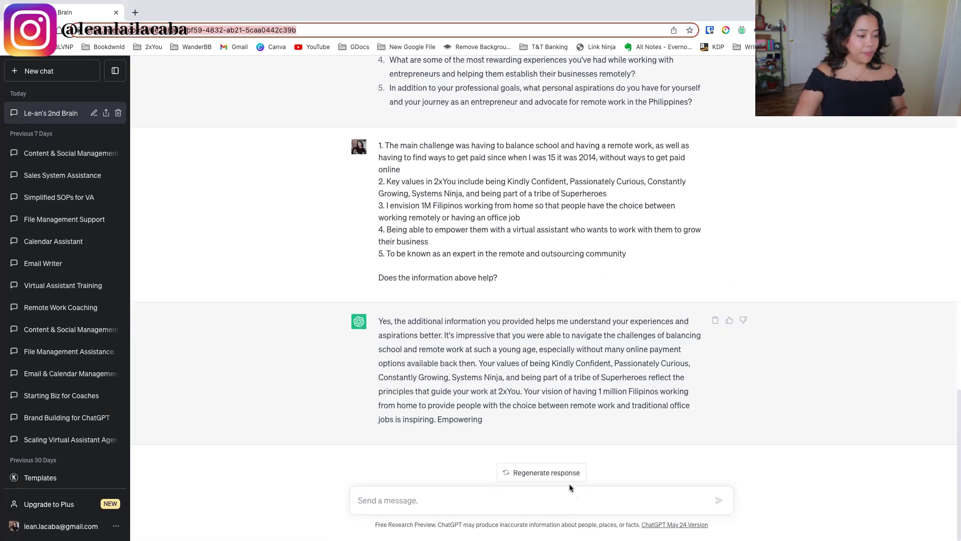
click(553, 479)
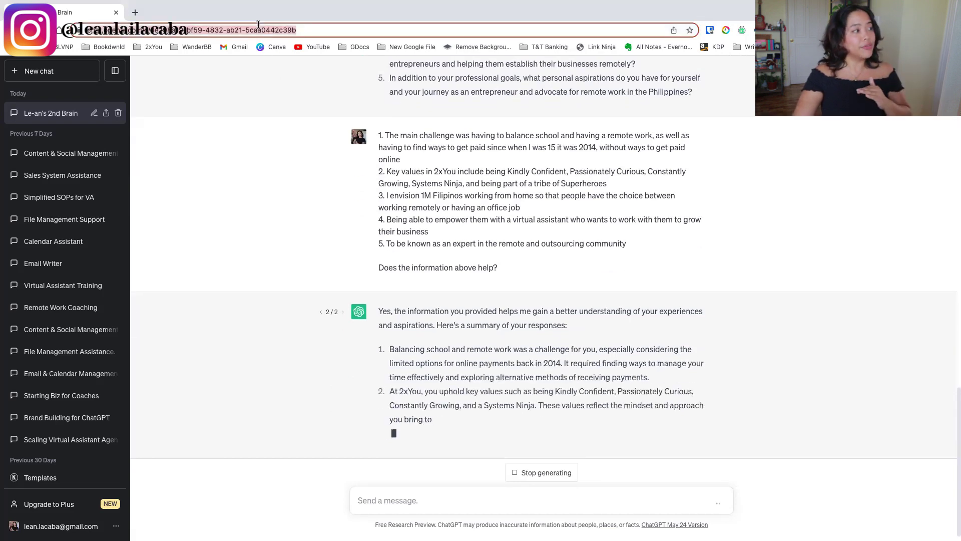
click(258, 30)
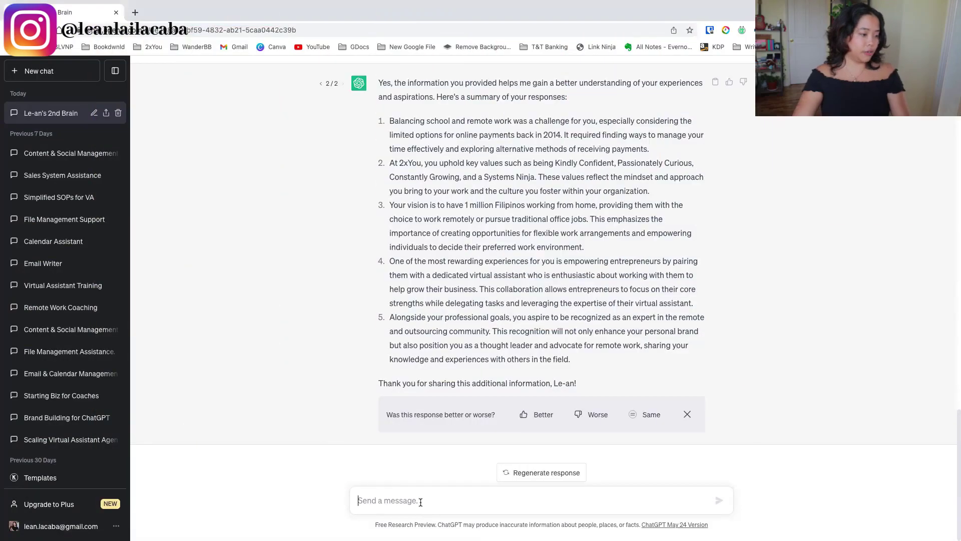
Step: Send only the 'ready to learn how to write like me' line, cutting the samples out
key(super+v)
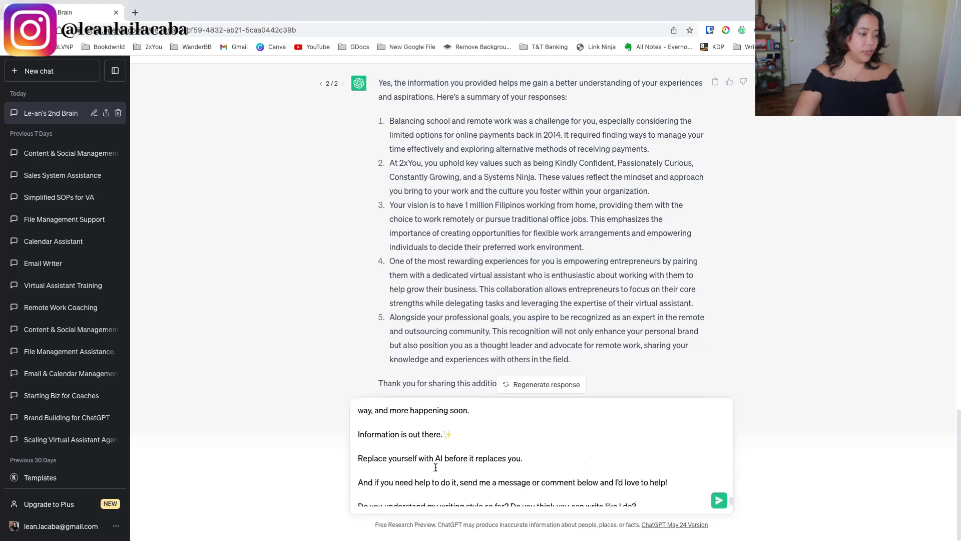
scroll(434, 467, up, 10)
scroll(423, 457, up, 2)
click(465, 423)
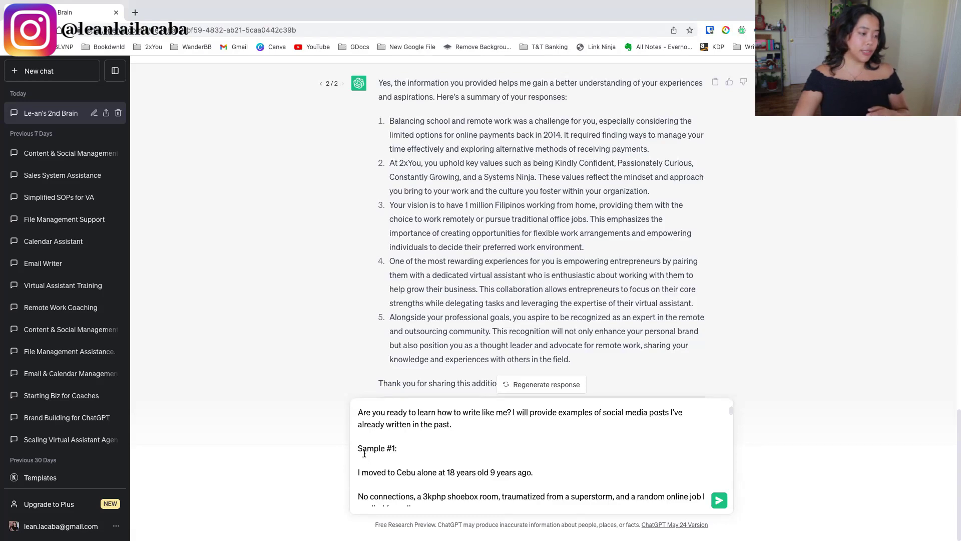
drag(358, 450, 651, 511)
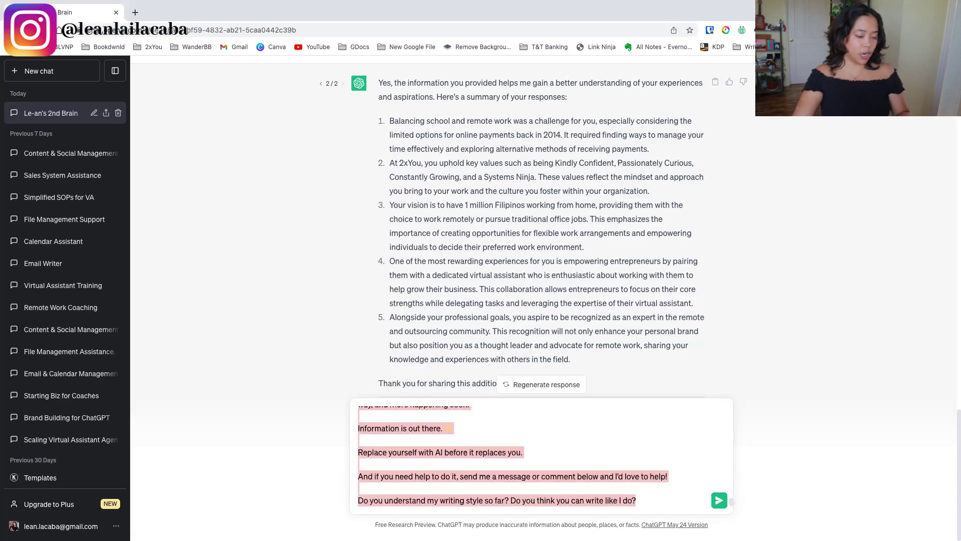
key(BackSpace)
key(BackSpace)
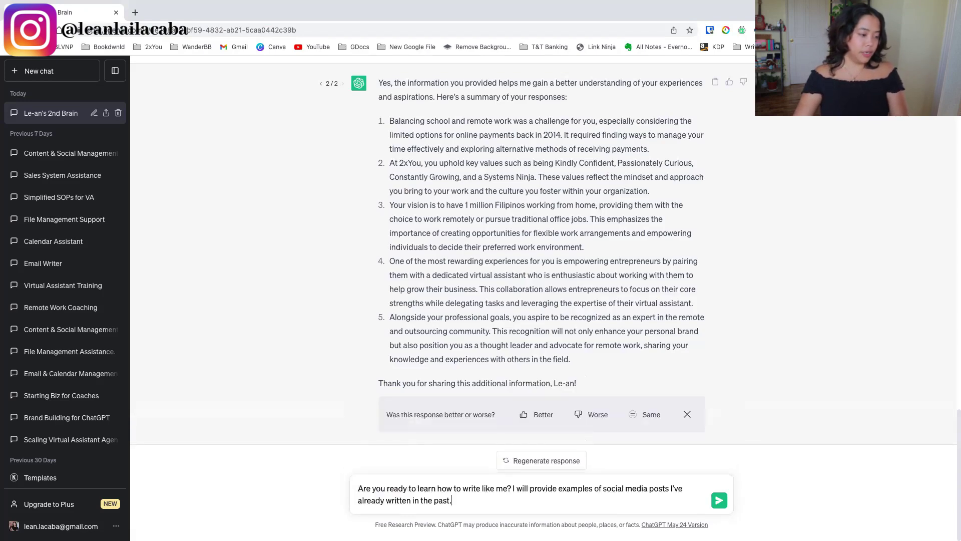
key(Return)
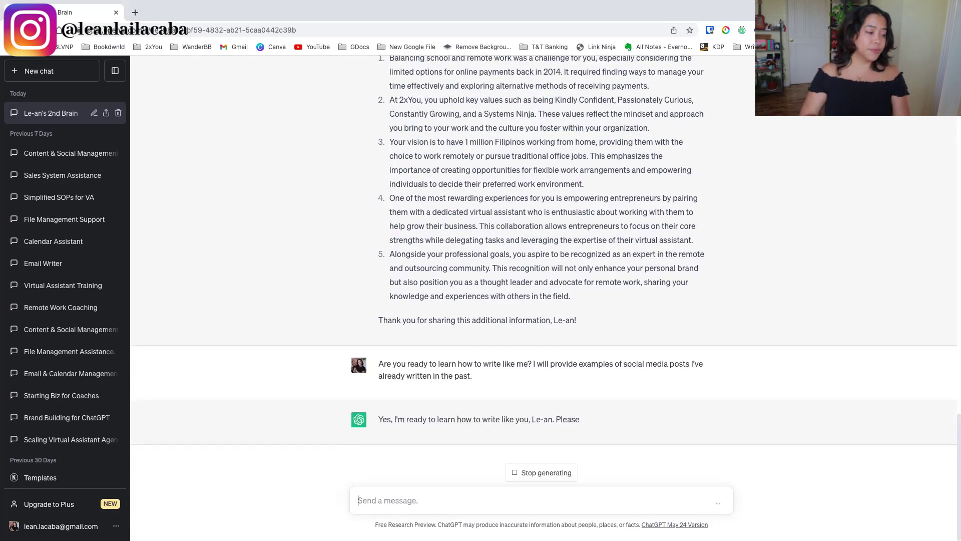
Step: Send the three writing samples without the closing question about her writing style
key(super+v)
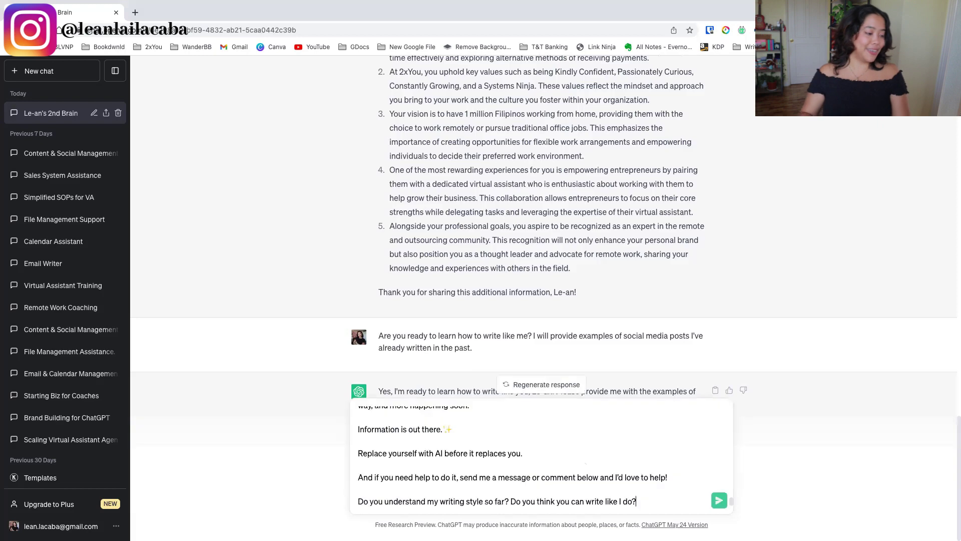
scroll(595, 487, up, 10)
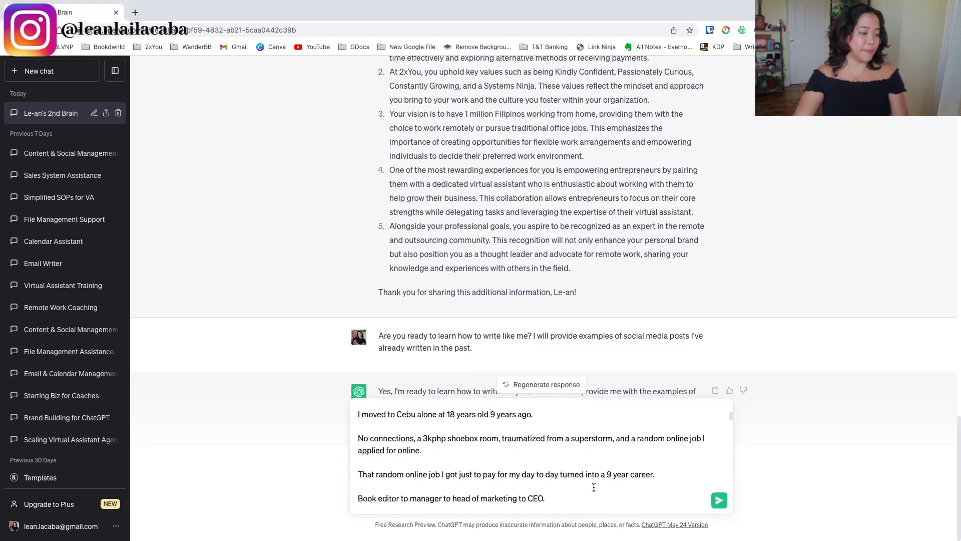
scroll(466, 418, up, 1)
scroll(468, 420, down, 3)
scroll(468, 419, down, 15)
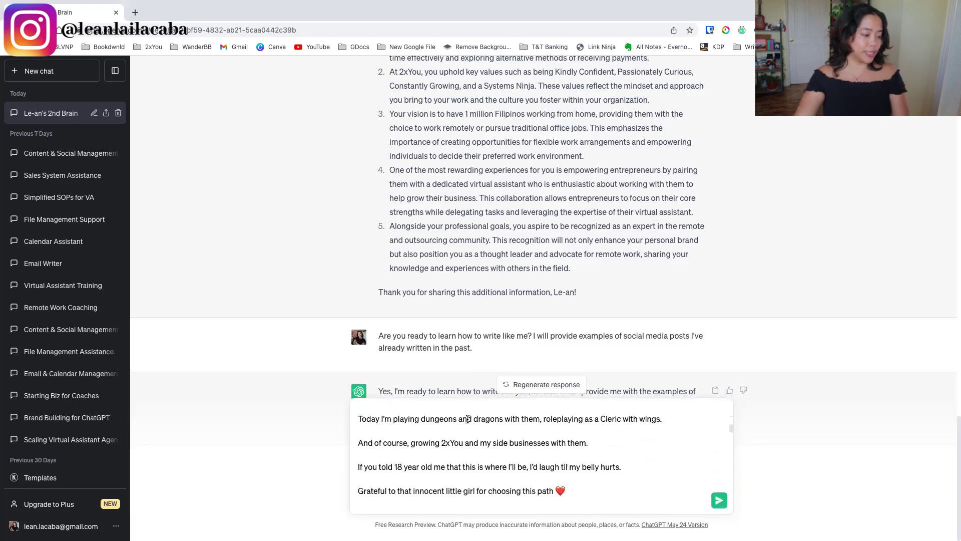
scroll(468, 420, down, 3)
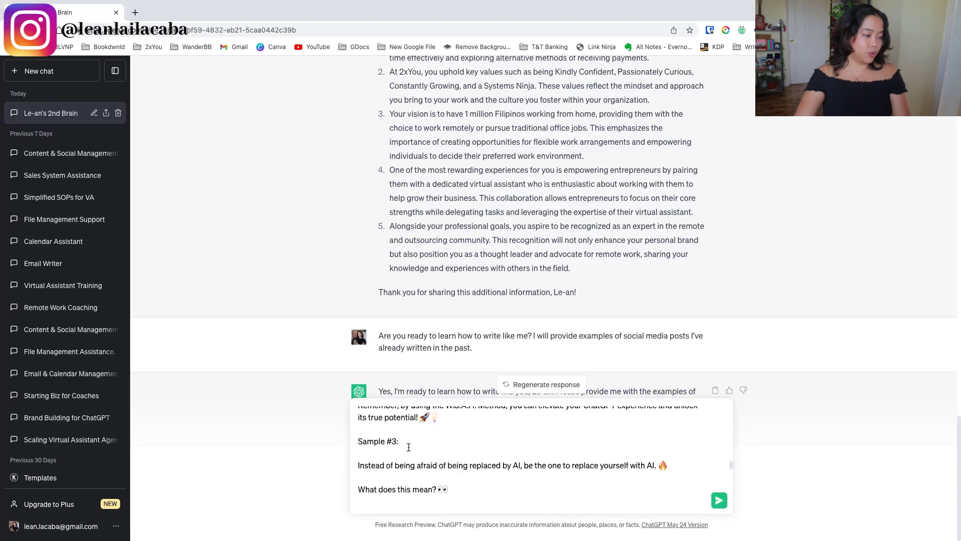
scroll(418, 478, down, 3)
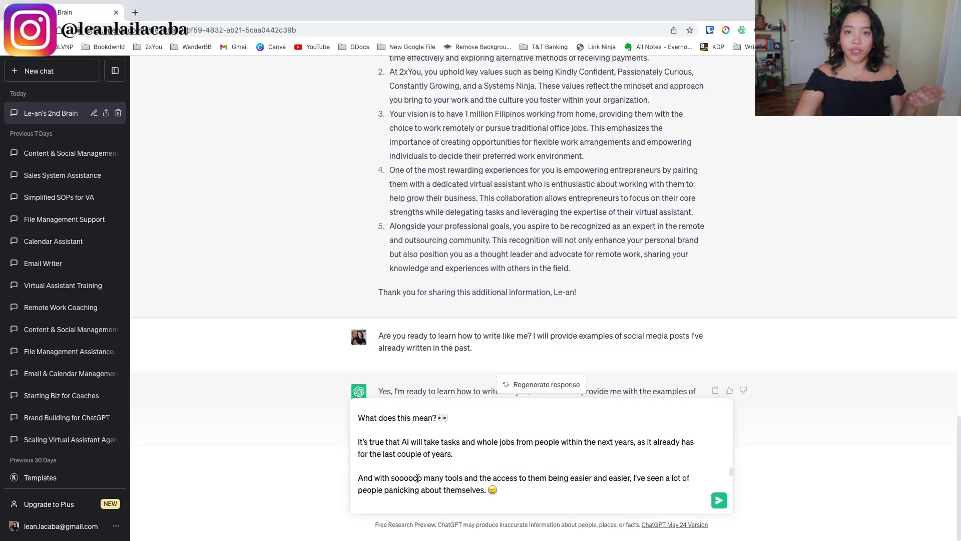
scroll(418, 478, down, 10)
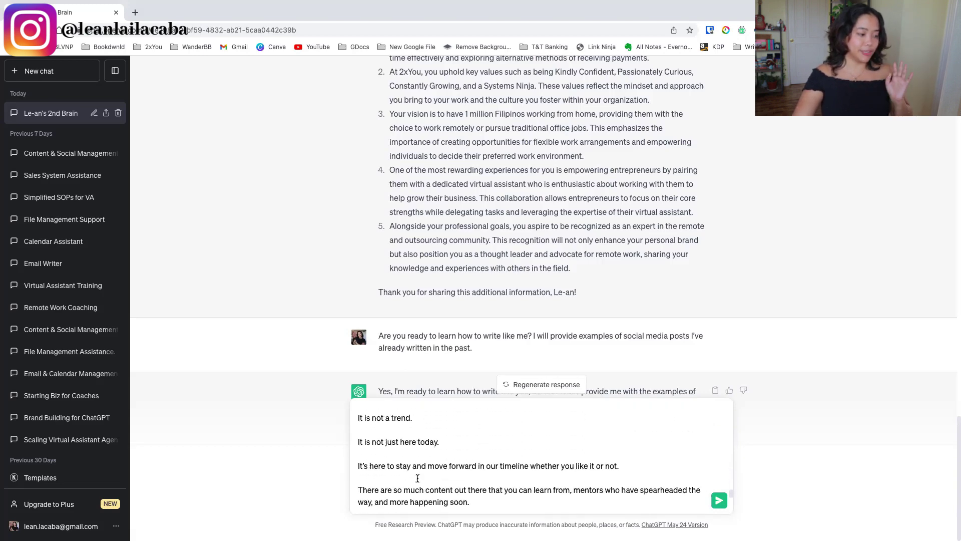
scroll(417, 478, down, 1)
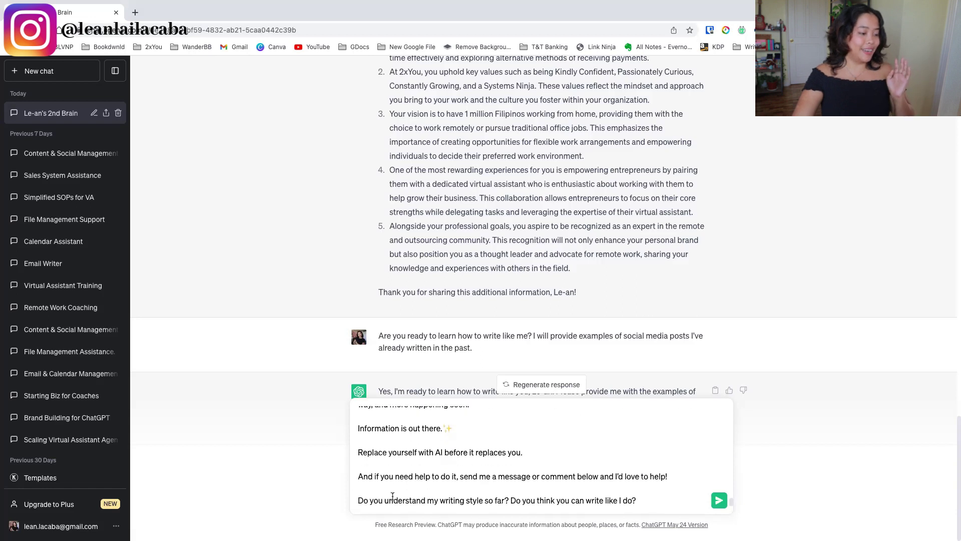
drag(357, 499, 659, 502)
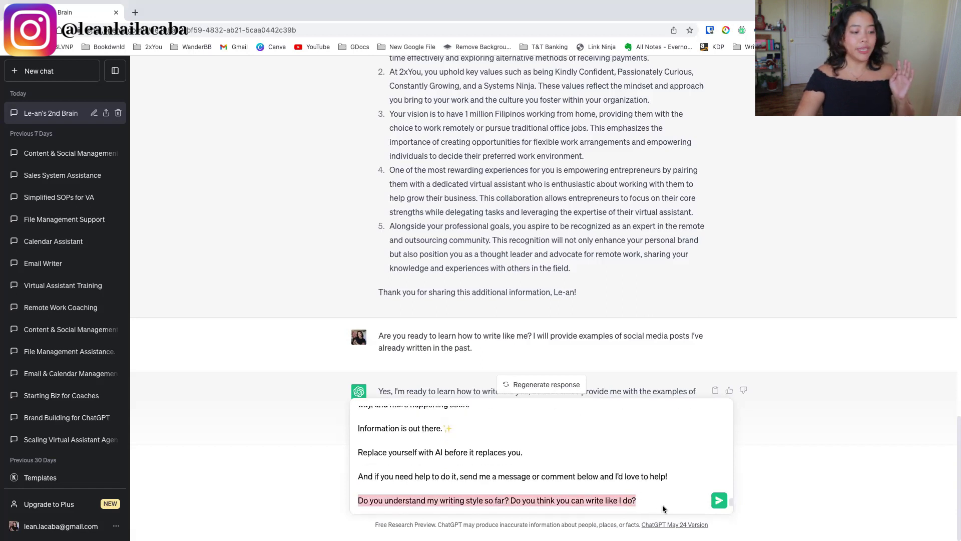
click(650, 492)
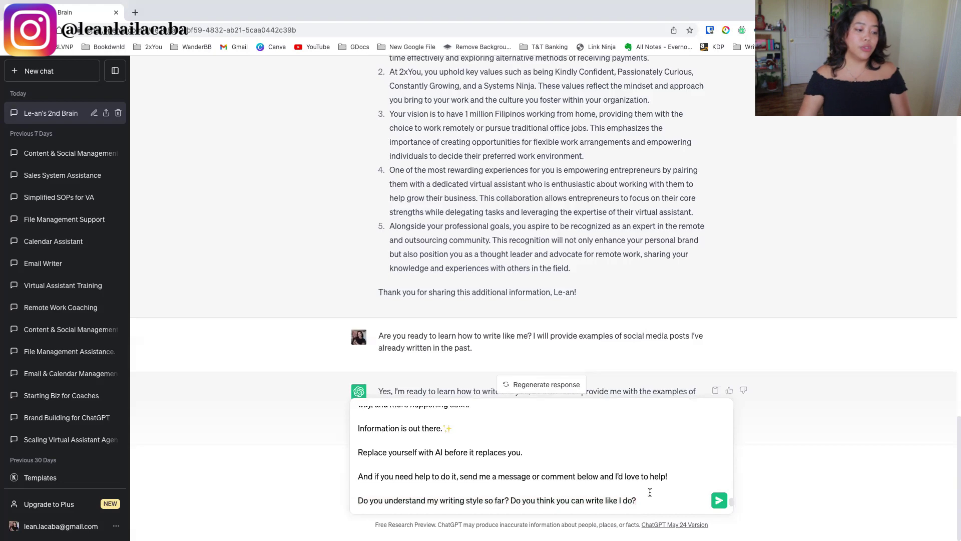
key(Return)
key(Down)
key(shift+End)
key(BackSpace)
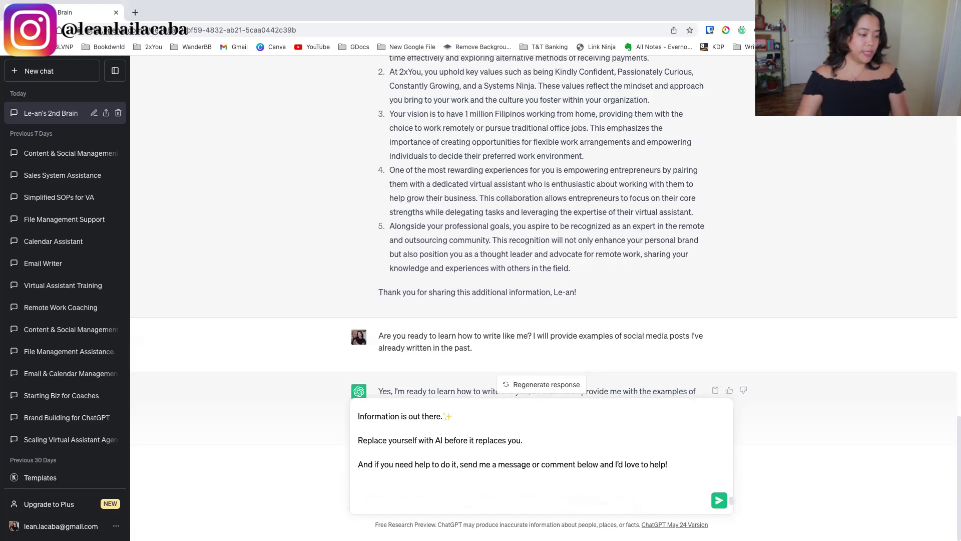
key(Return)
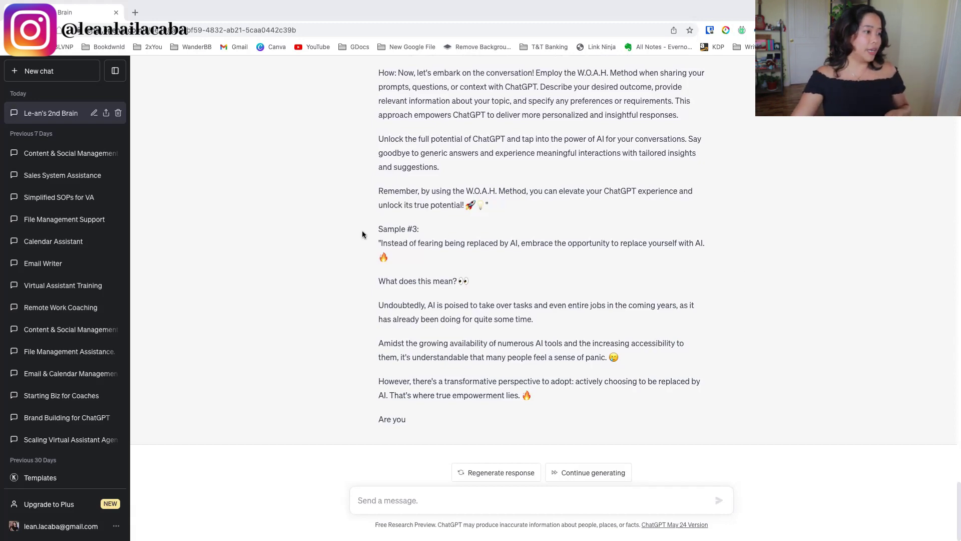
Step: Send feedback rating the style attempt 8/10 and asking for social media formatting
scroll(361, 231, up, 8)
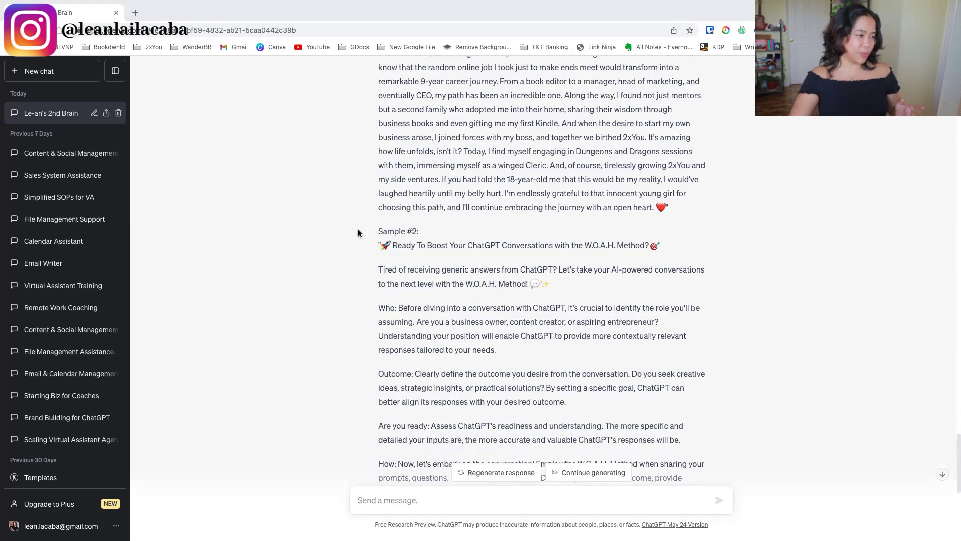
scroll(358, 231, up, 3)
scroll(358, 230, down, 4)
scroll(359, 230, down, 2)
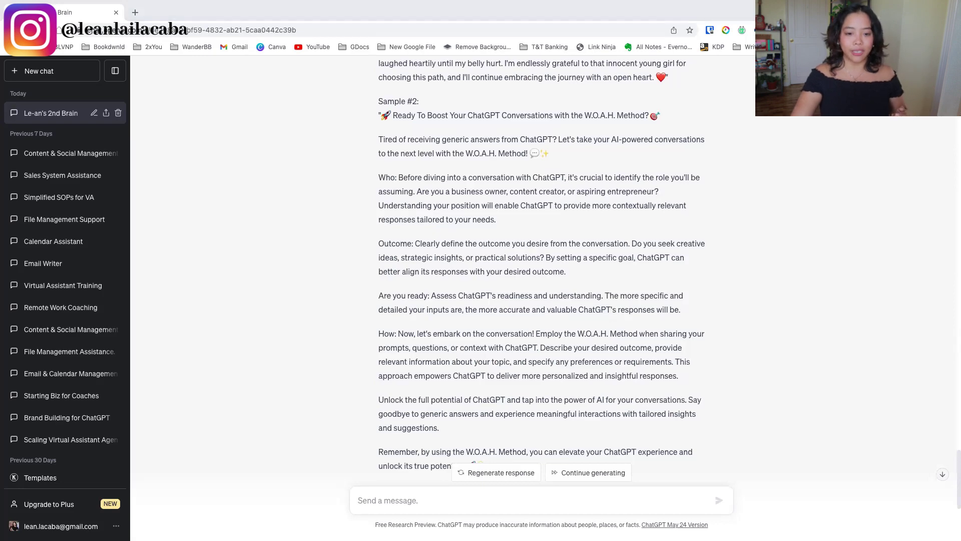
text(This is a X/10! You're doing really well.)
scroll(456, 454, down, 5)
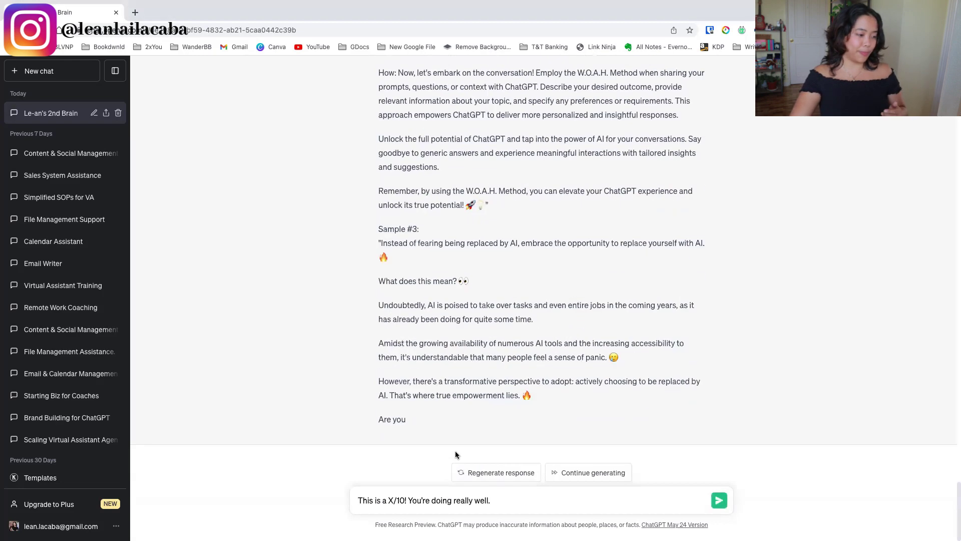
click(392, 496)
key(BackSpace)
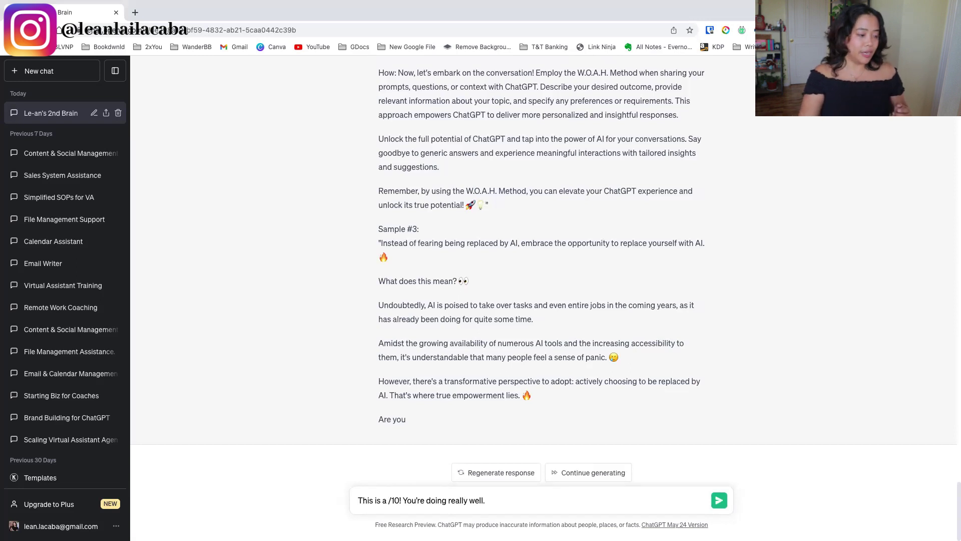
text(8)
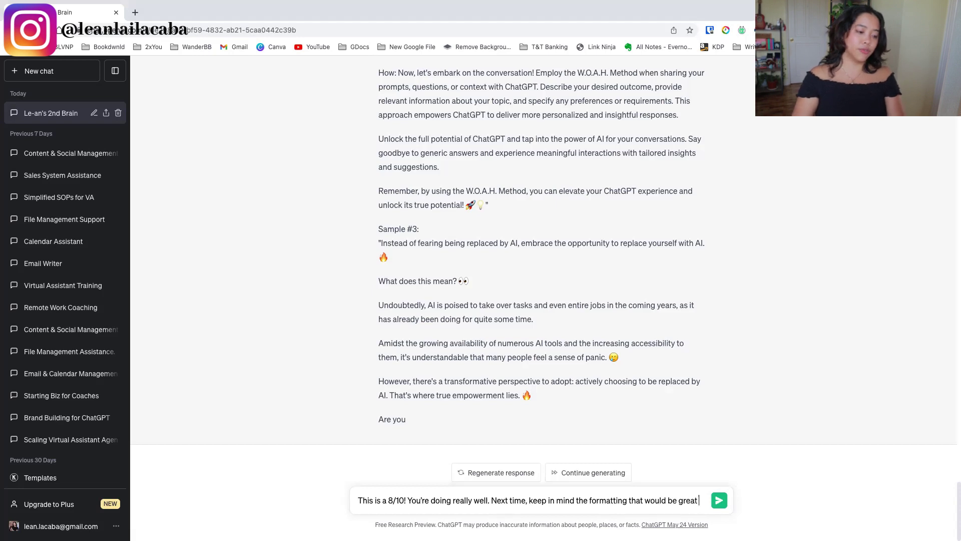
text(r c)
key(BackSpace)
text(social media)
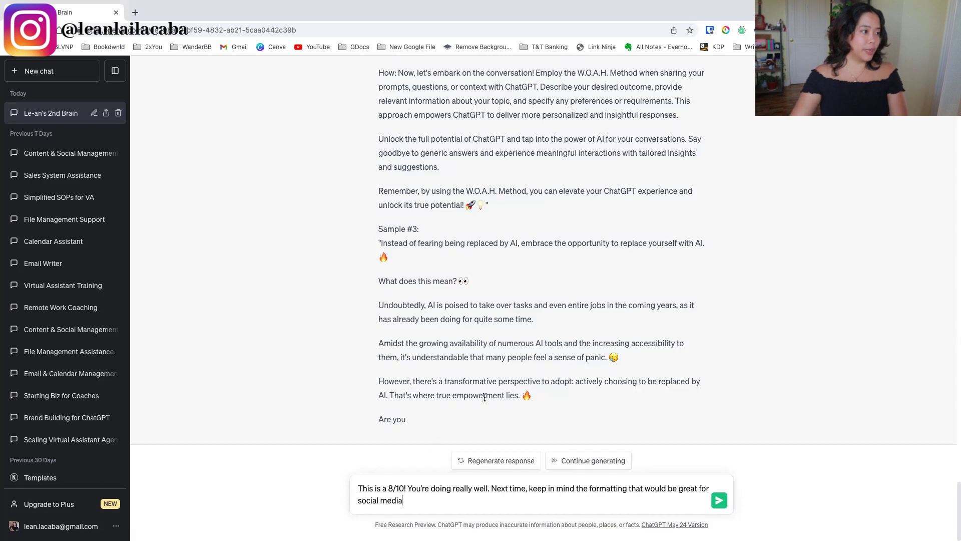
scroll(418, 511, up, 15)
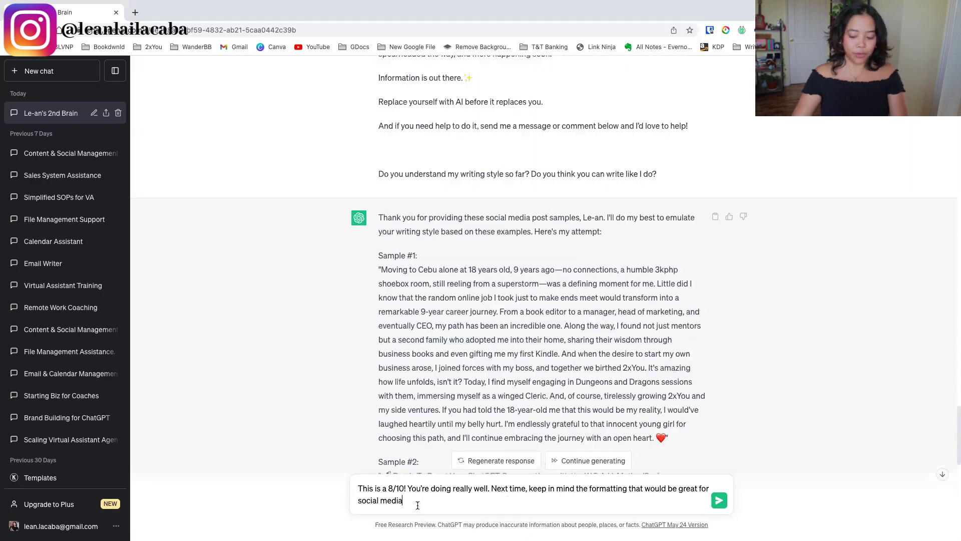
text(.)
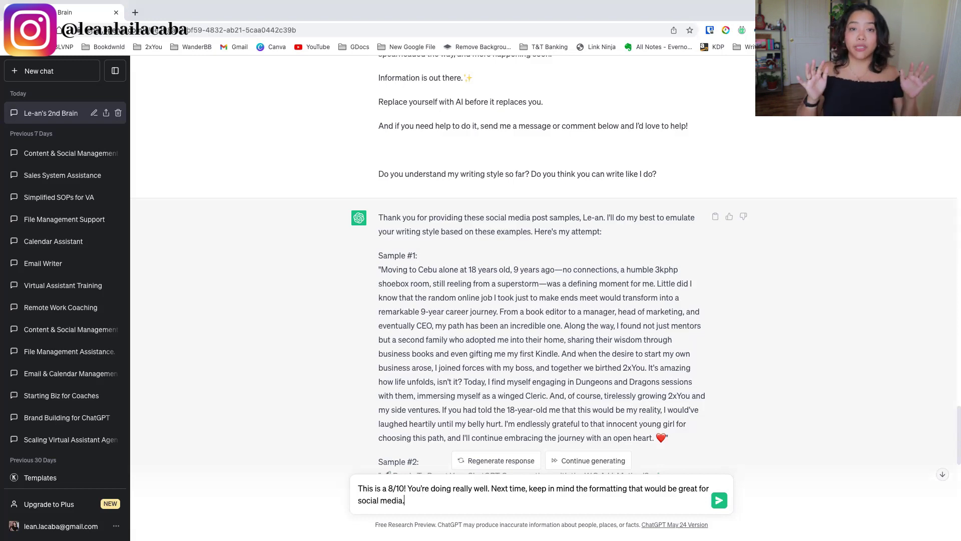
key(Return)
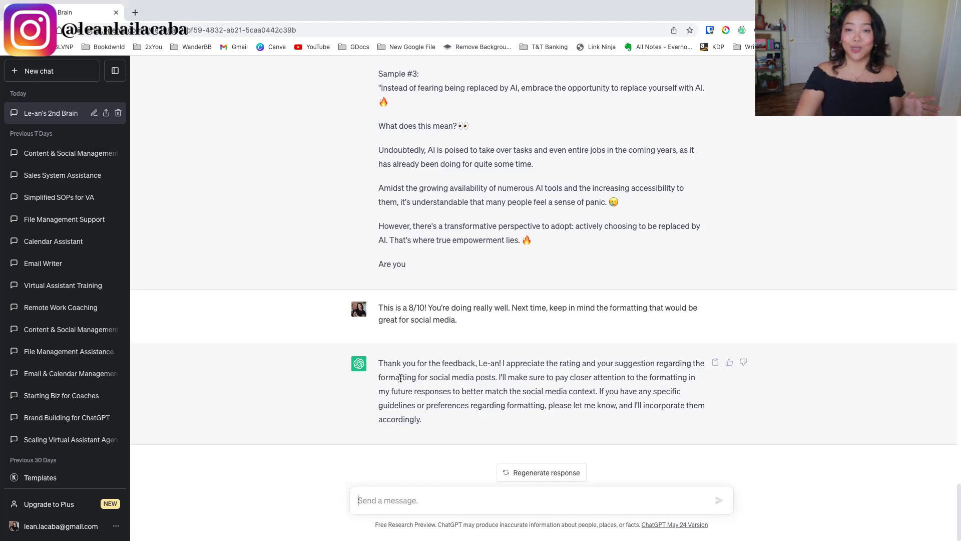
Step: Ask ChatGPT to rewrite her bio and add a LinkedIn headline
text(Based on what you know about me, rewrite my bio from above and include a LinkedIn headline I can use.)
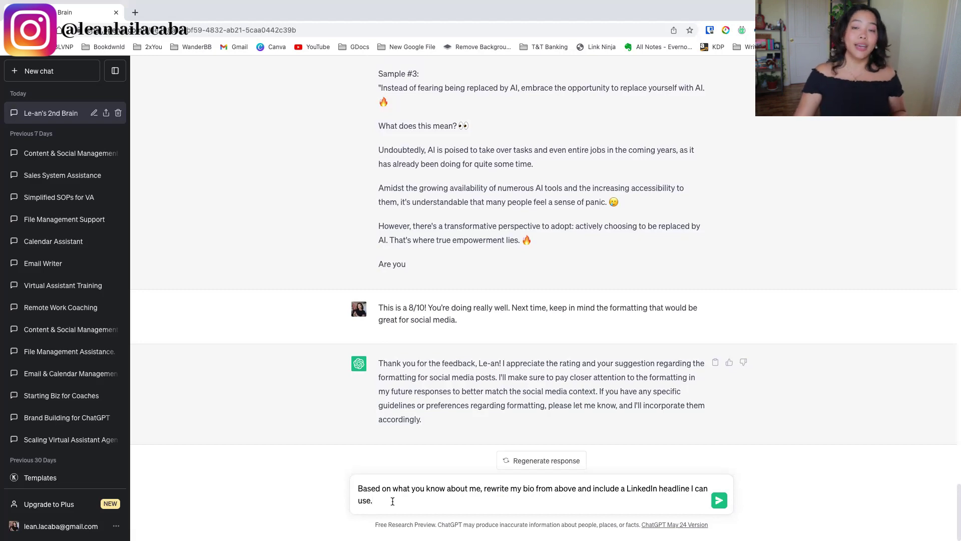
key(Return)
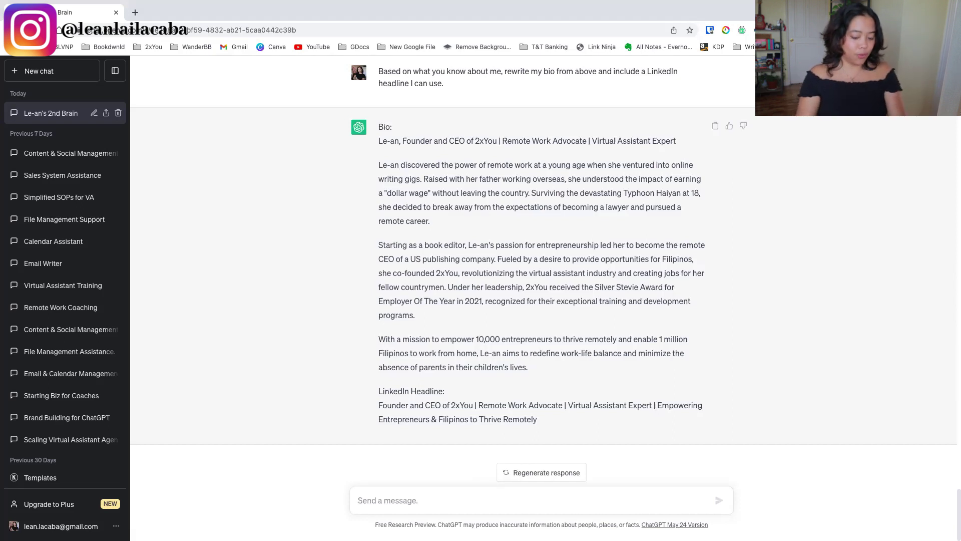
Step: Request an Instagram version with 'write one for an instagram bio'
text(write one for an)
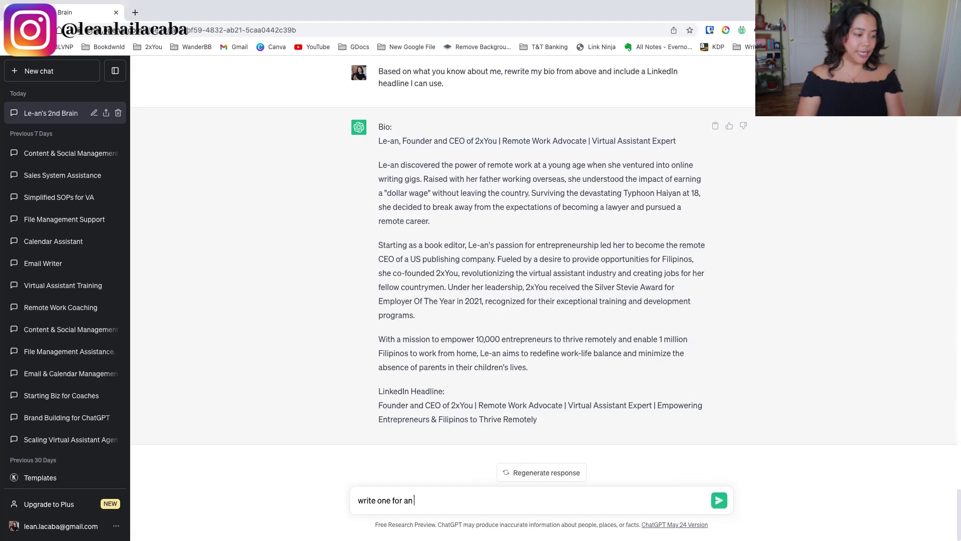
text( instagram bio)
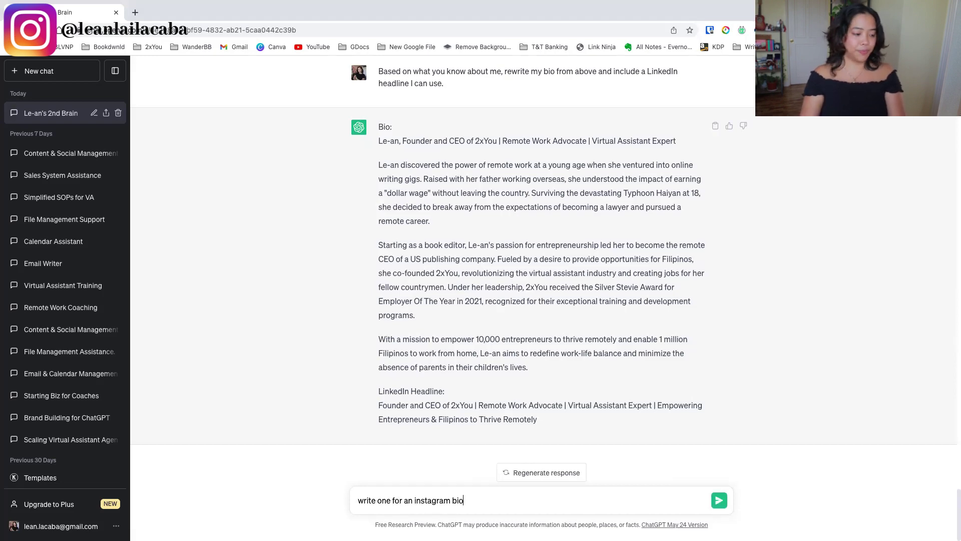
key(Return)
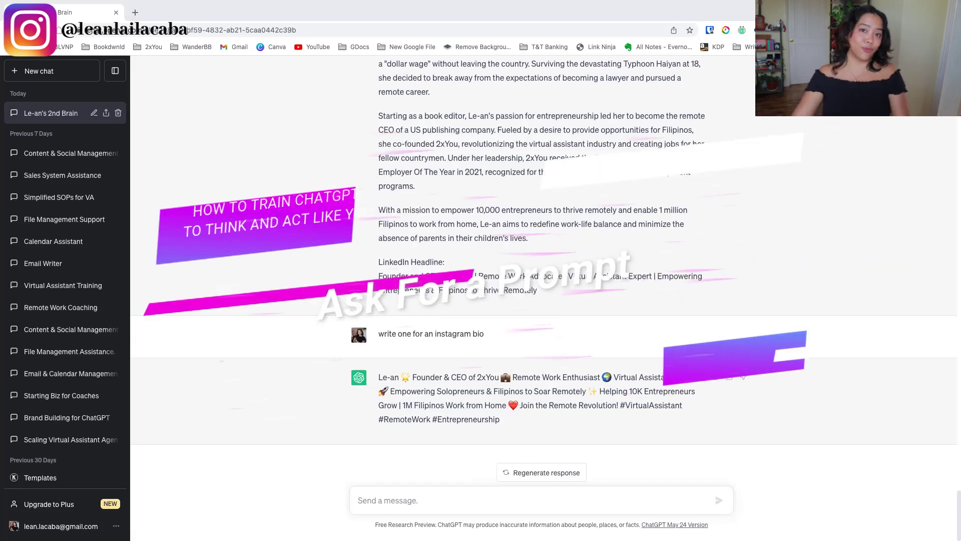
Step: Paste a question asking ChatGPT for a prompt that reminds it of her writing style
text(What's a prompt I can use to remind you about my writing style so it will be easy for you to learn it?)
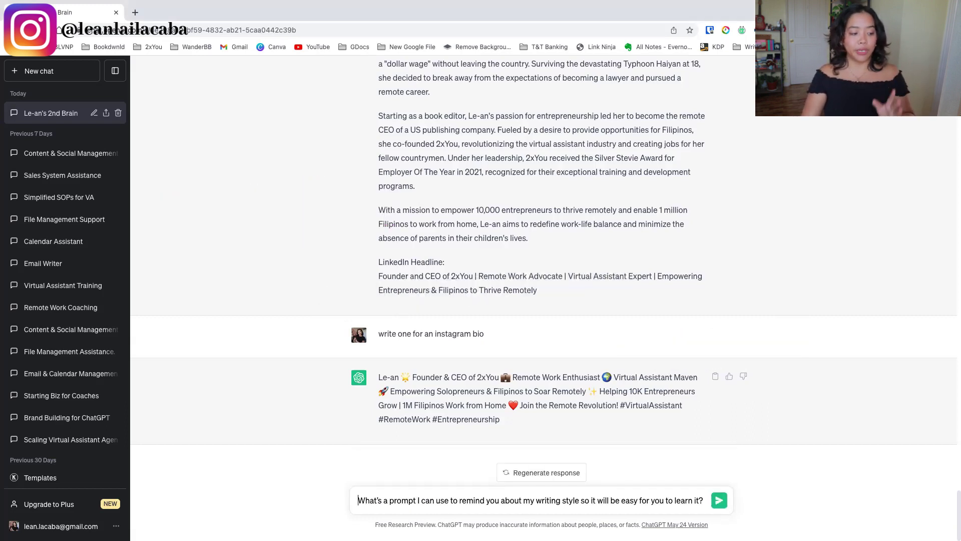
Step: Send the writing-style reminder question and highlight the reply's sentence about tailoring style and tone
key(Return)
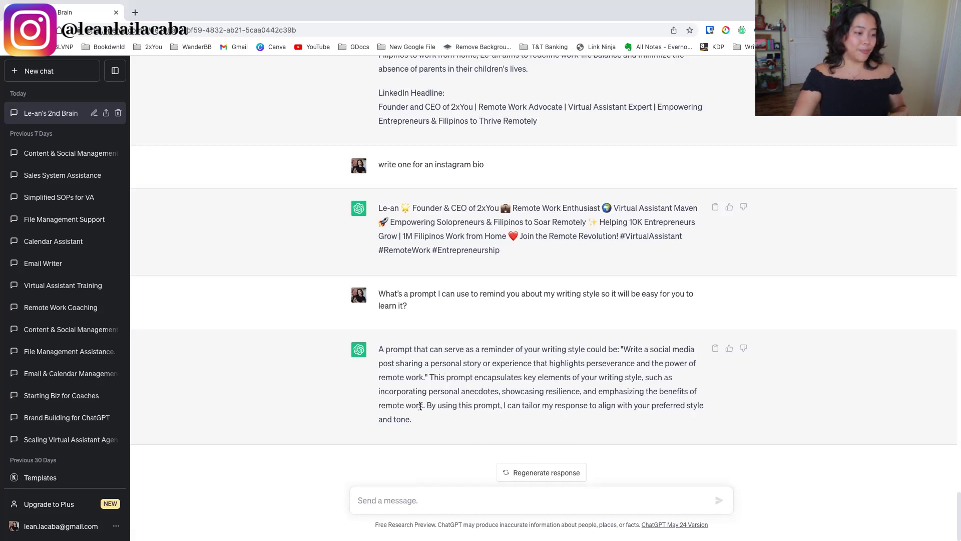
drag(425, 405, 437, 417)
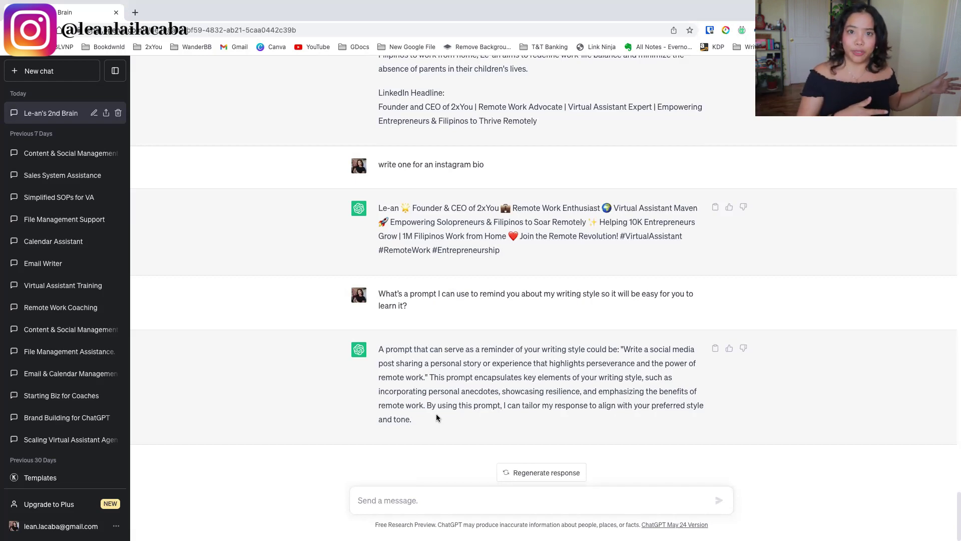
Step: Send the pasted request for a YouTube description of the video on training ChatGPT
click(430, 508)
text(Write a Youtube description for a video on how to train ChatGPT to think and write like you in my writing style)
key(Return)
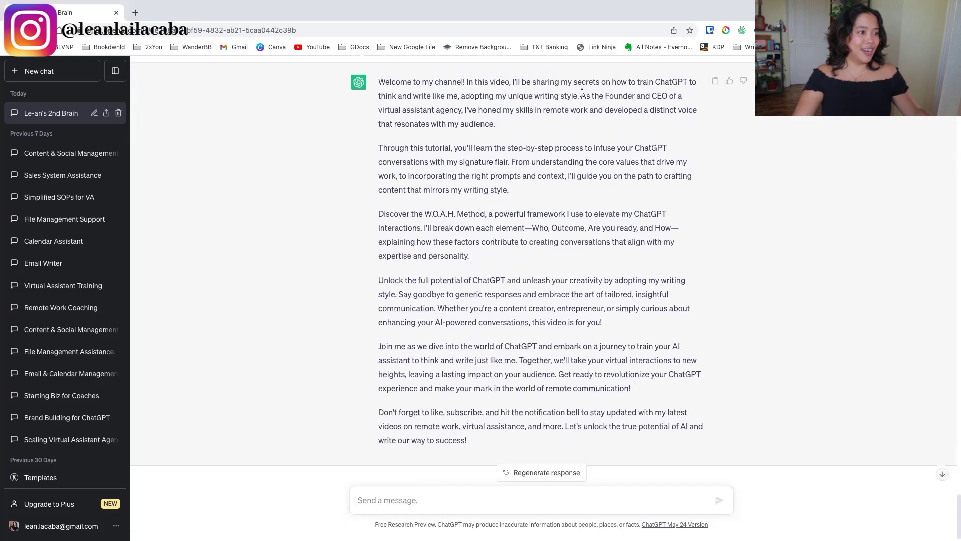
Step: Read through the generated description ending 'write our way to success!'
drag(581, 95, 501, 462)
drag(468, 420, 403, 172)
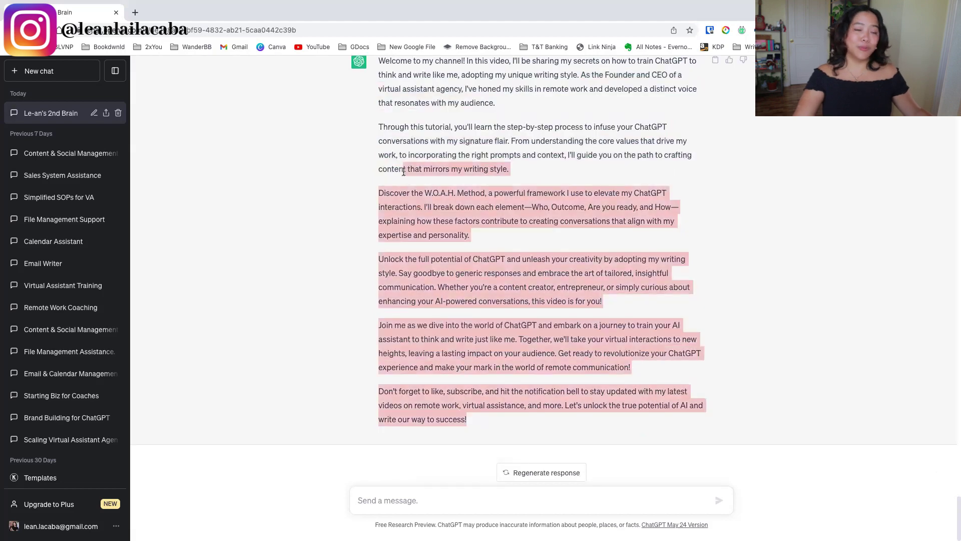
click(403, 171)
scroll(403, 172, up, 3)
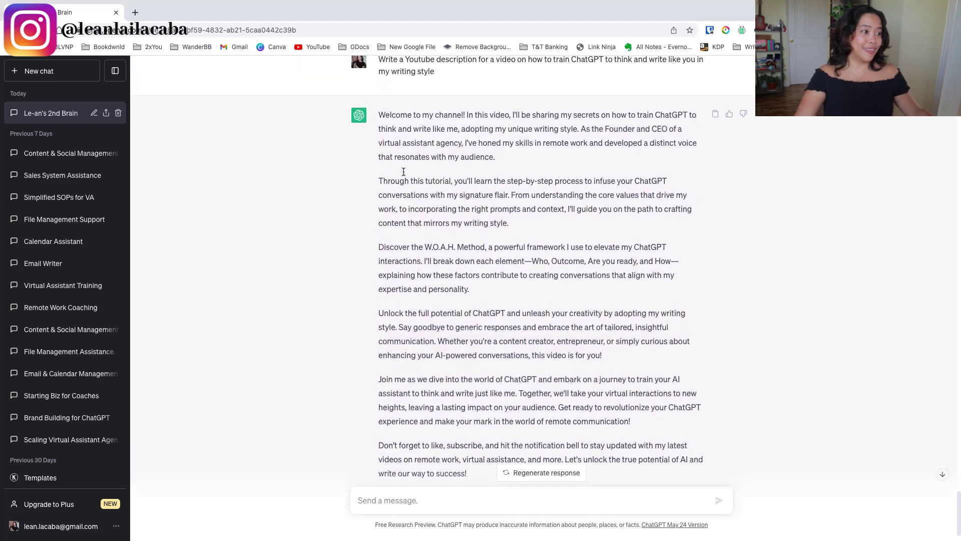
scroll(404, 171, down, 3)
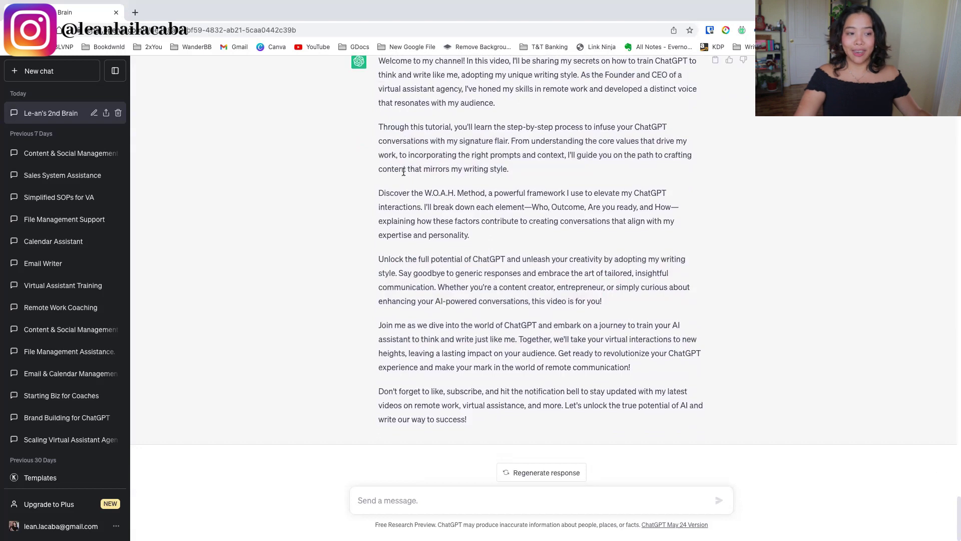
click(426, 499)
Step: Ask ChatGPT to 'write a social media post for LinkedIn promoting this video in my writing style?'
text(wri)
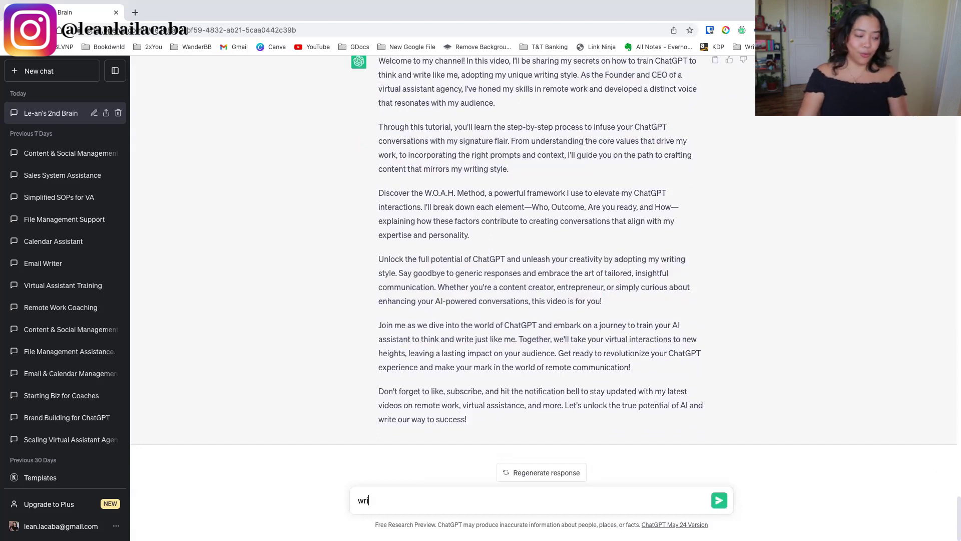
text(te a social media po)
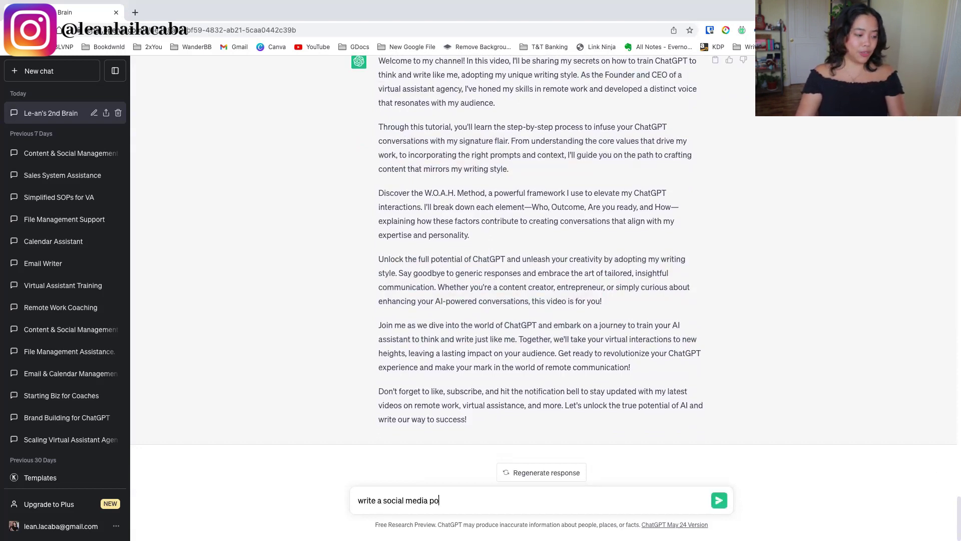
text(st for LinkedIn)
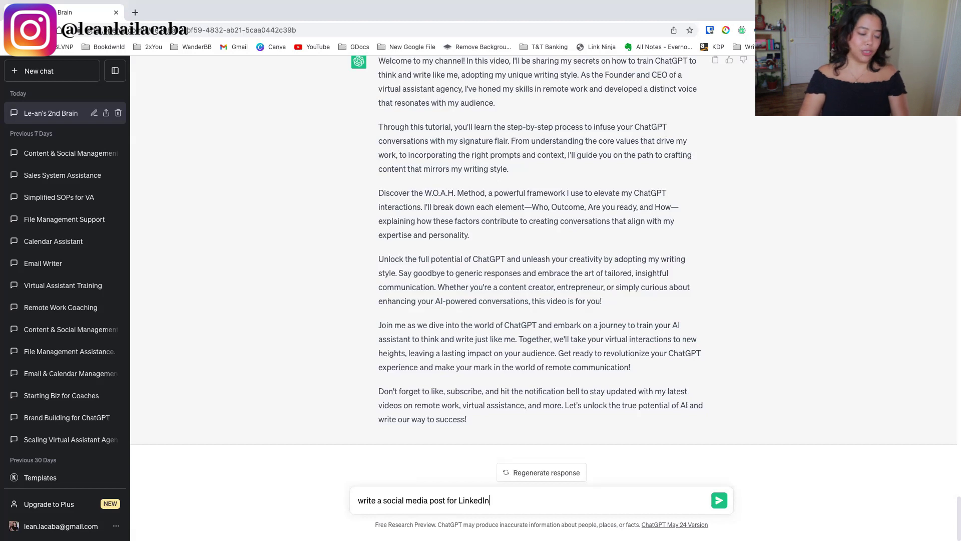
text( pr)
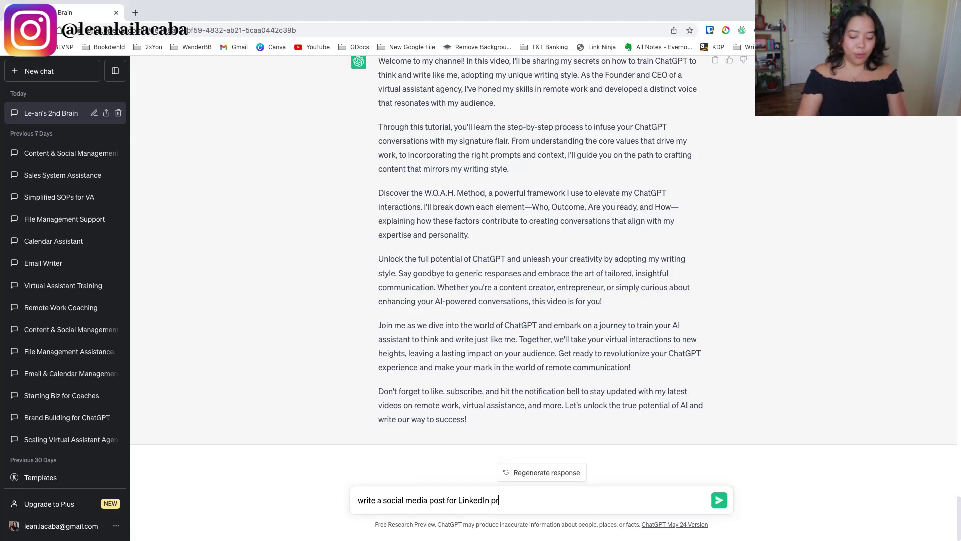
text(omoting this vid)
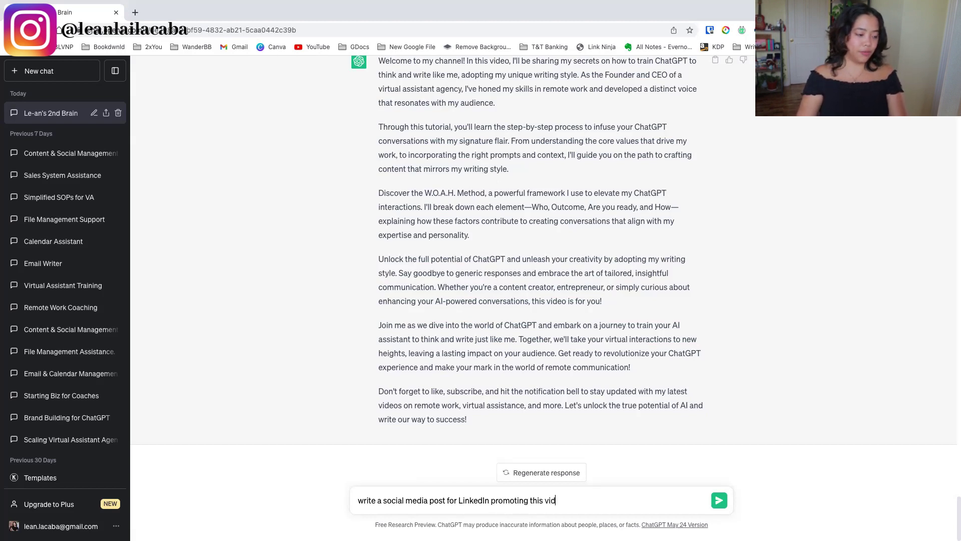
text(eo in my writing )
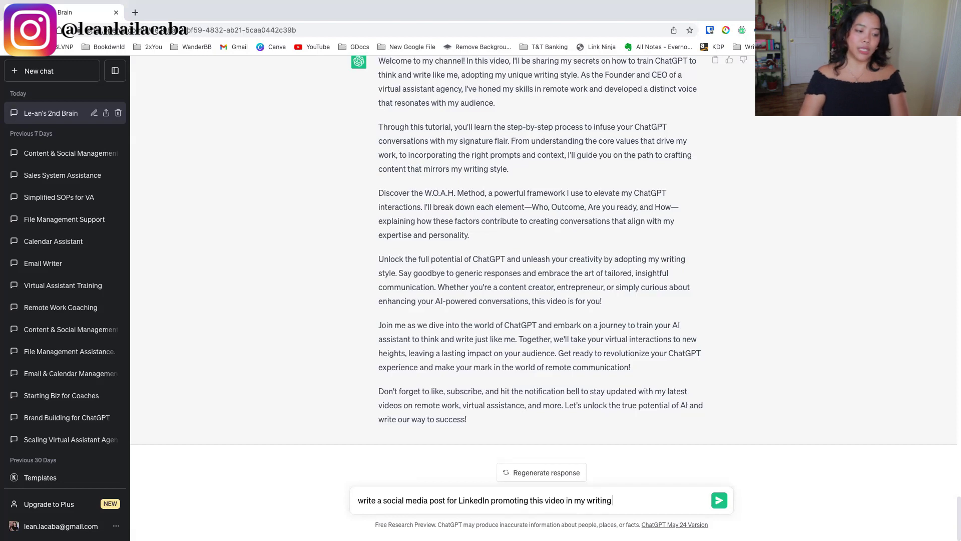
text(style?)
key(Return)
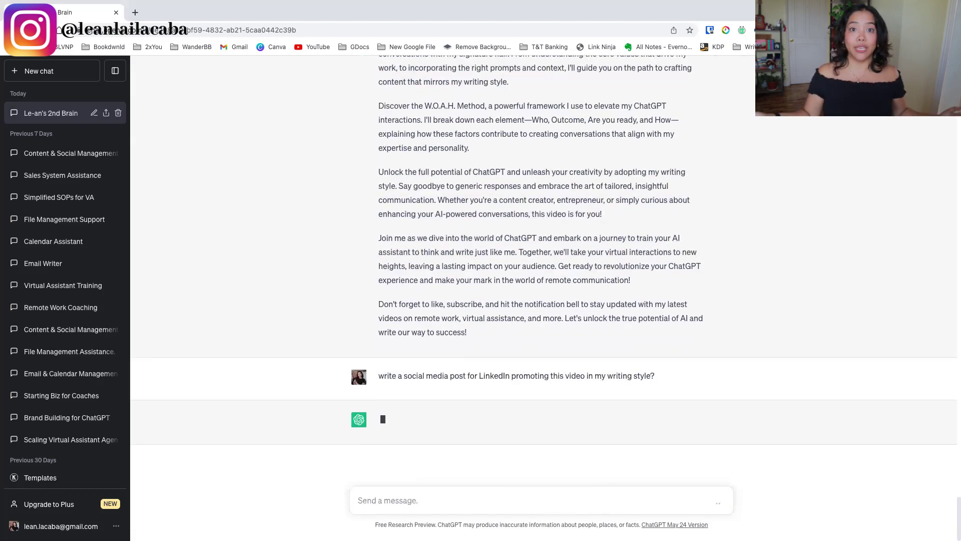